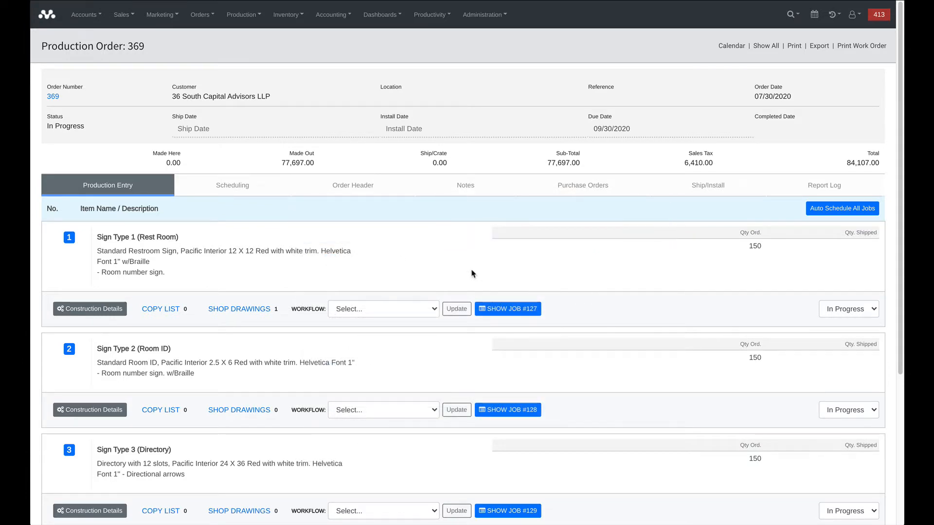
# - Assign the Acrylic Signs workflow to line items Sign Type 1 (Rest Room) and Sign Type 2 (Room ID)
pyautogui.scroll(-1, 444, 263)
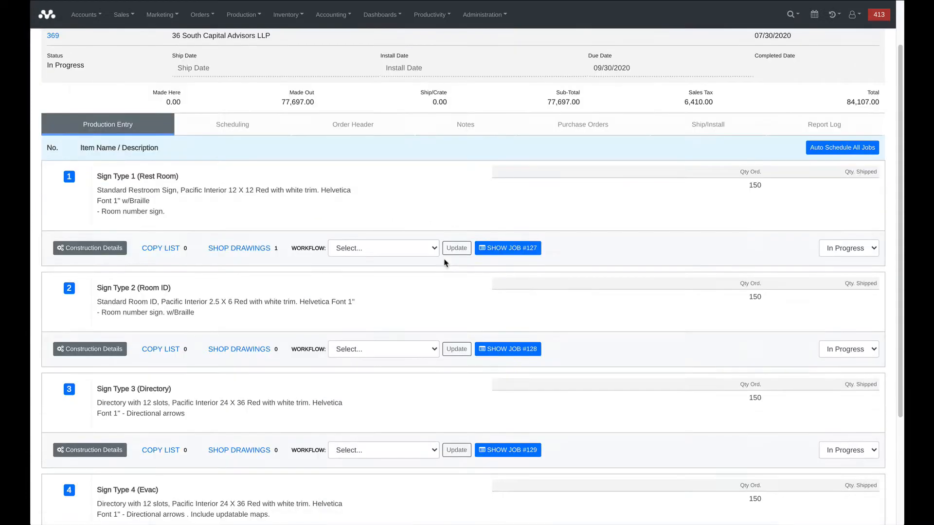
pyautogui.scroll(1, 420, 243)
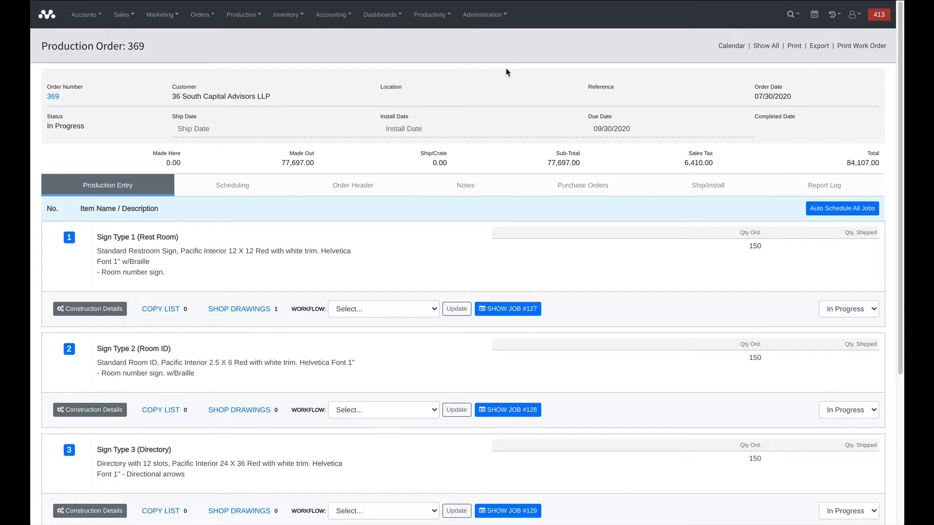
pyautogui.click(423, 309)
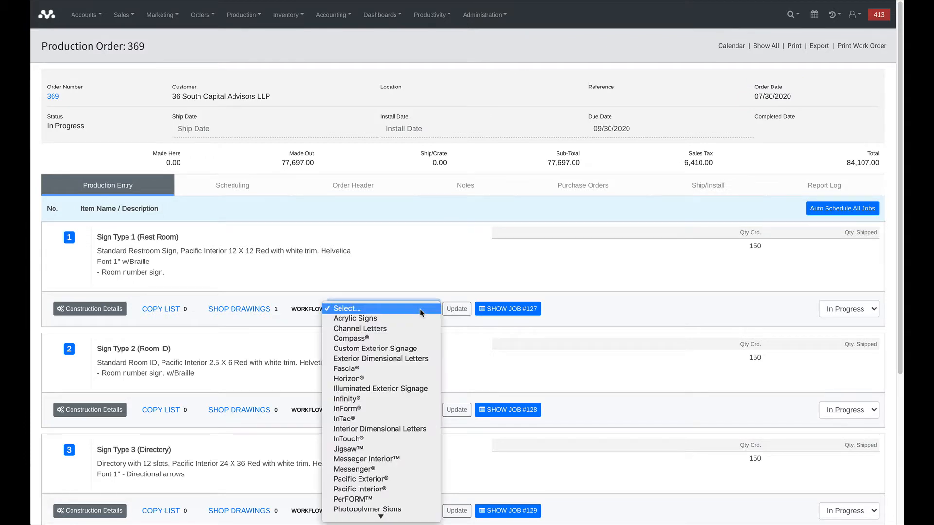
pyautogui.click(418, 317)
pyautogui.click(402, 409)
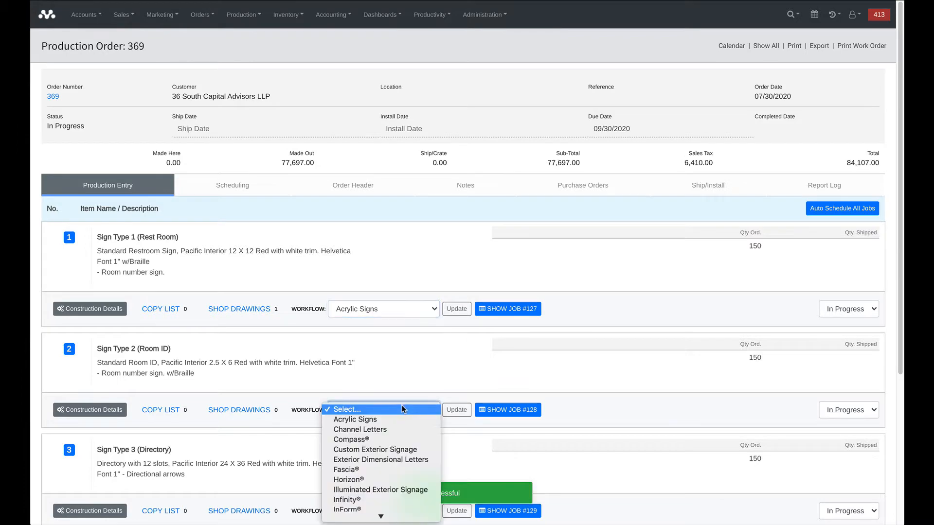
pyautogui.click(404, 419)
# - Assign the Acrylic Signs workflow to line items Sign Type 3 (Directory) and Sign Type 4 (Evac)
pyautogui.scroll(-2, 404, 411)
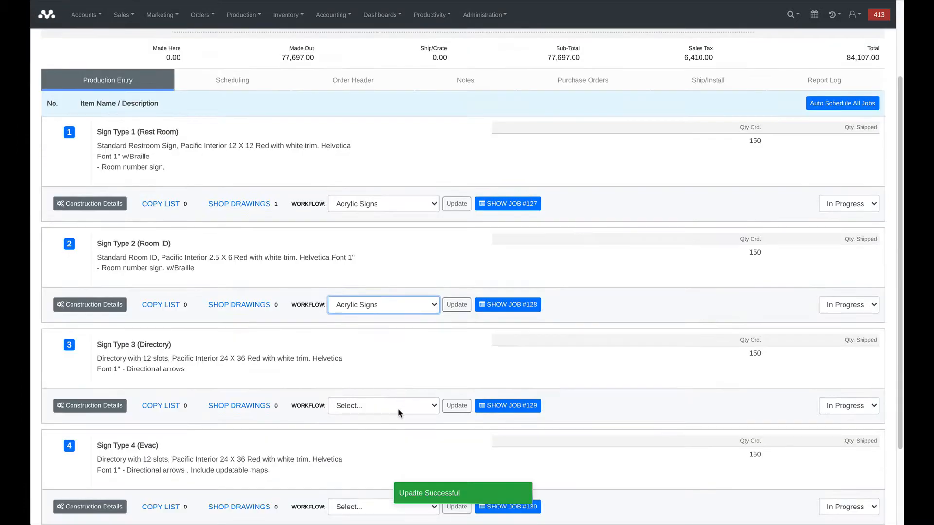
pyautogui.click(398, 407)
pyautogui.click(396, 415)
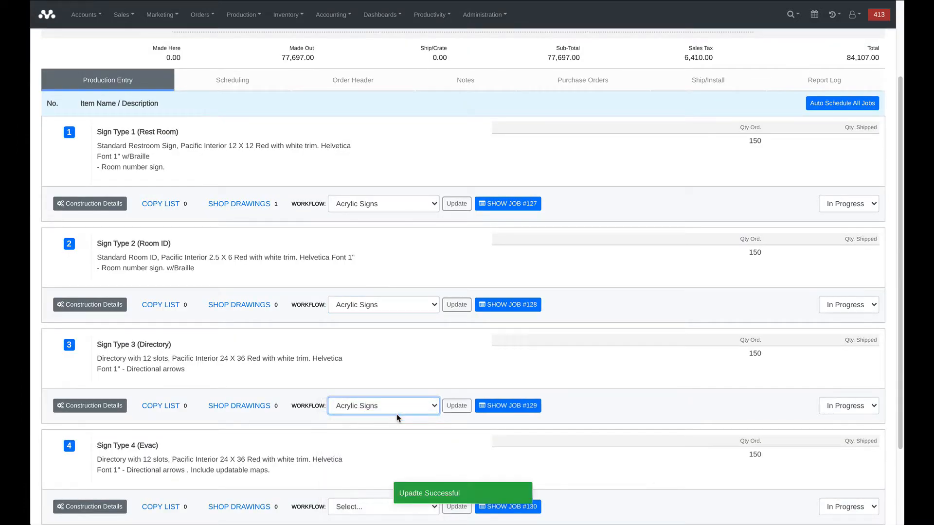
pyautogui.scroll(-2, 398, 410)
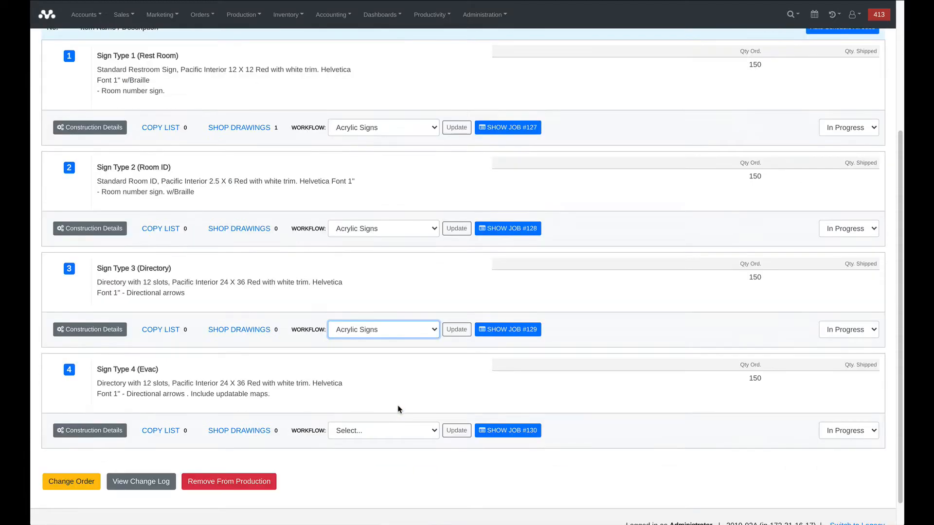
pyautogui.click(398, 430)
pyautogui.click(396, 436)
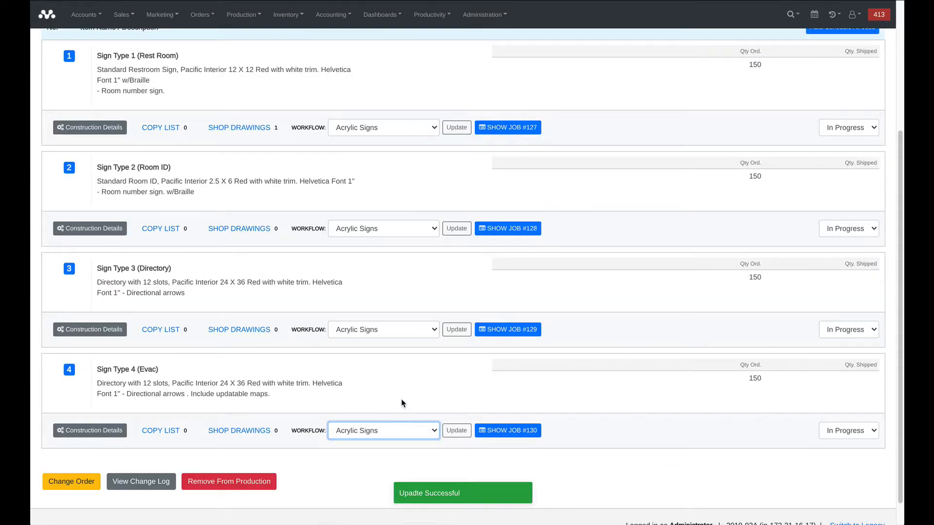
# - Open the job for Sign Type 1 (Rest Room) and look through the workflows available for it
pyautogui.scroll(1, 399, 407)
pyautogui.scroll(2, 400, 407)
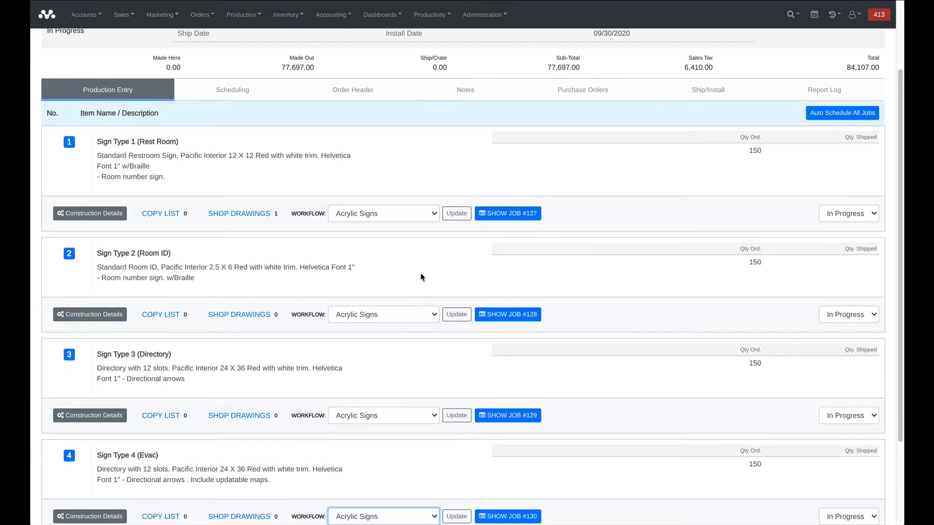
pyautogui.click(508, 216)
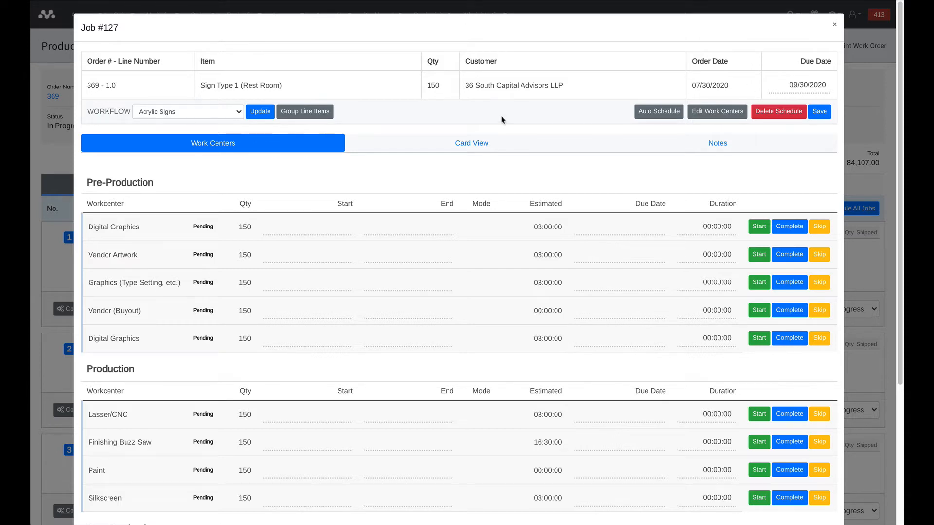
pyautogui.click(137, 112)
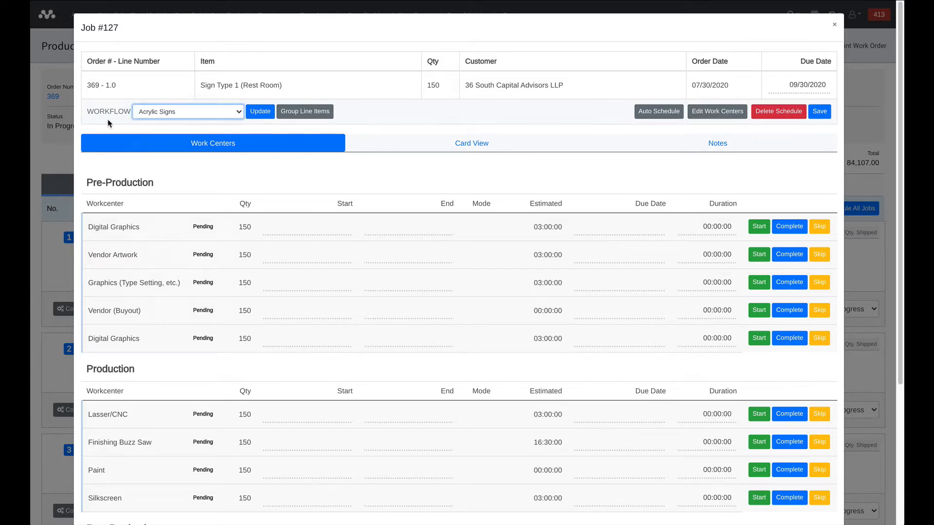
pyautogui.click(147, 116)
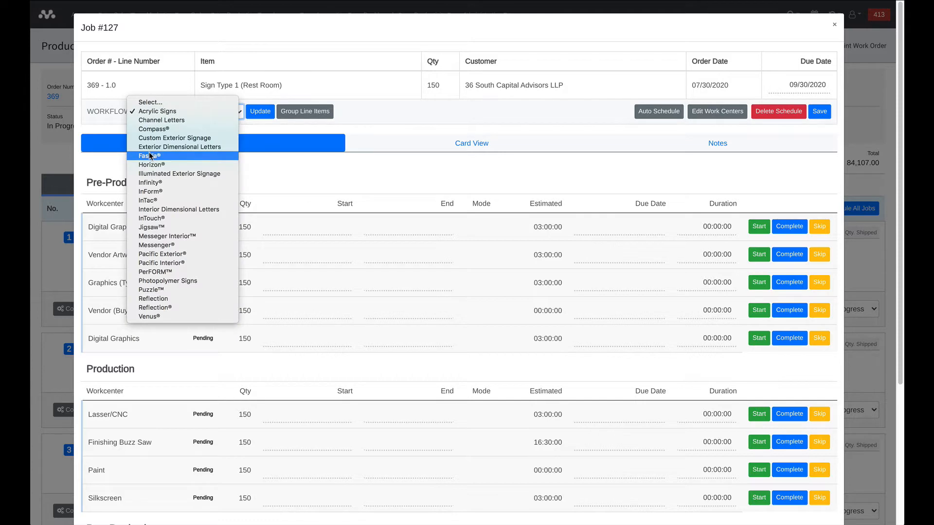
pyautogui.click(103, 118)
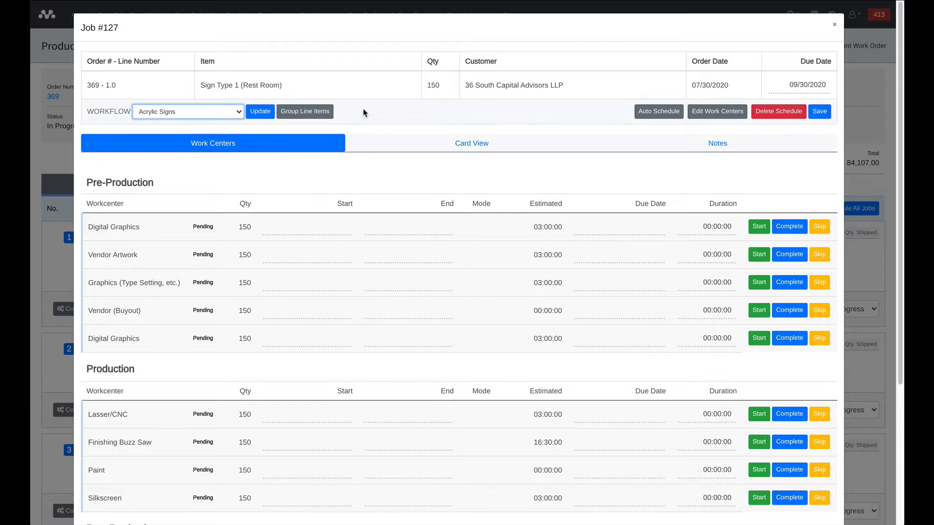
# - Group line items Sign Type 2 (Room ID), Sign Type 3 (Directory) and Sign Type 4 (Evac) into the Sign Type 1 job
pyautogui.click(317, 117)
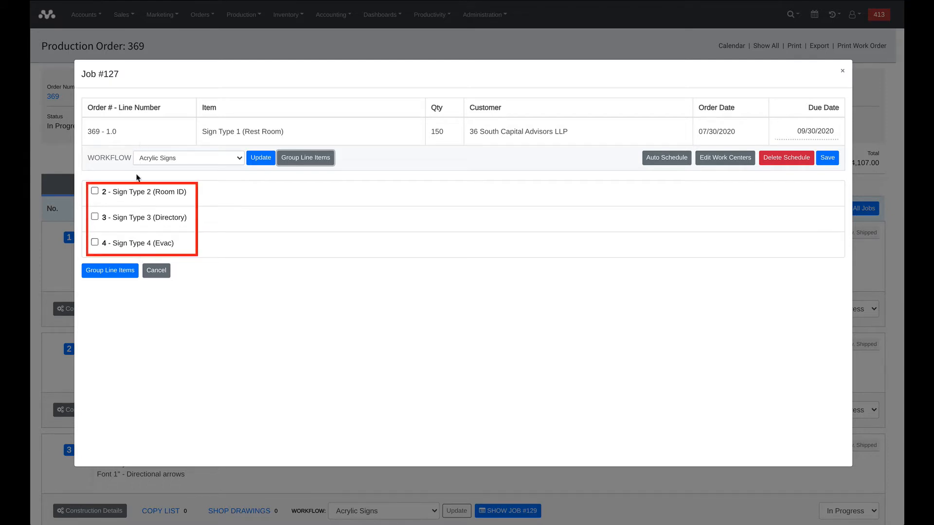
pyautogui.click(94, 190)
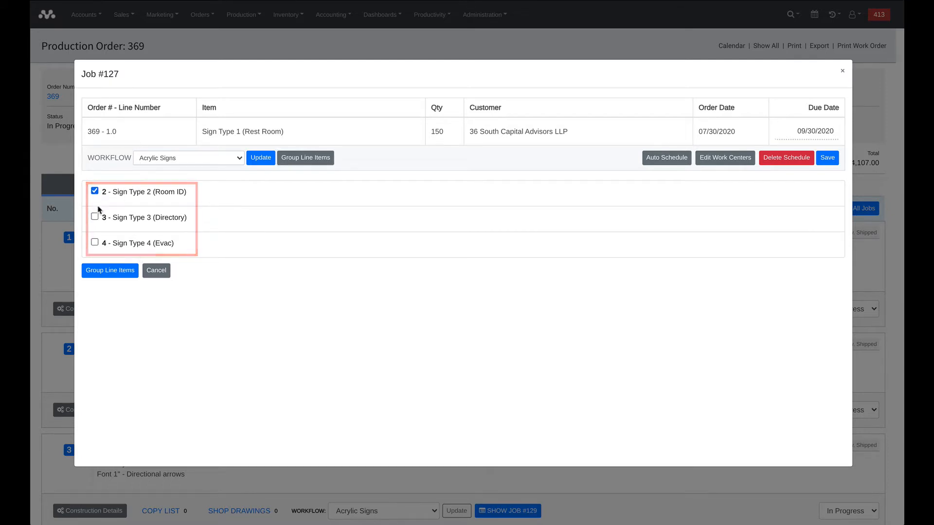
pyautogui.click(95, 218)
pyautogui.click(95, 243)
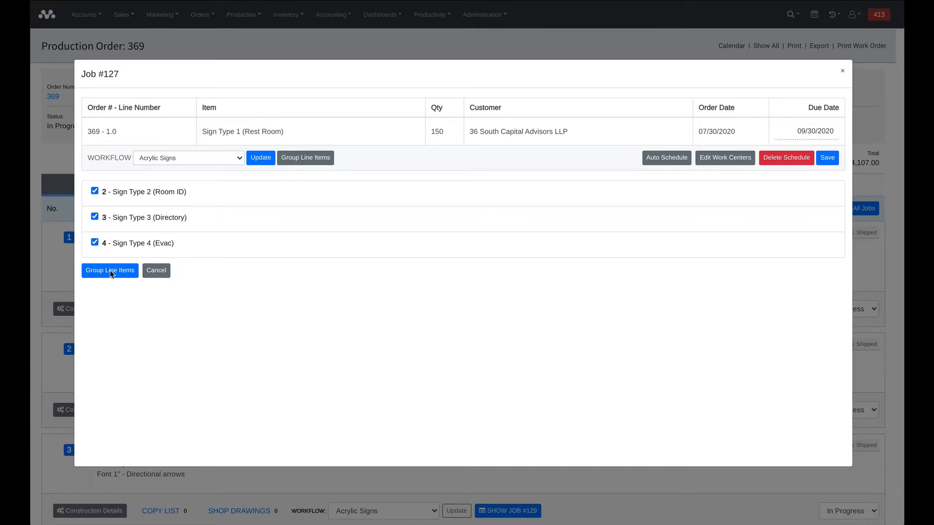
pyautogui.click(111, 272)
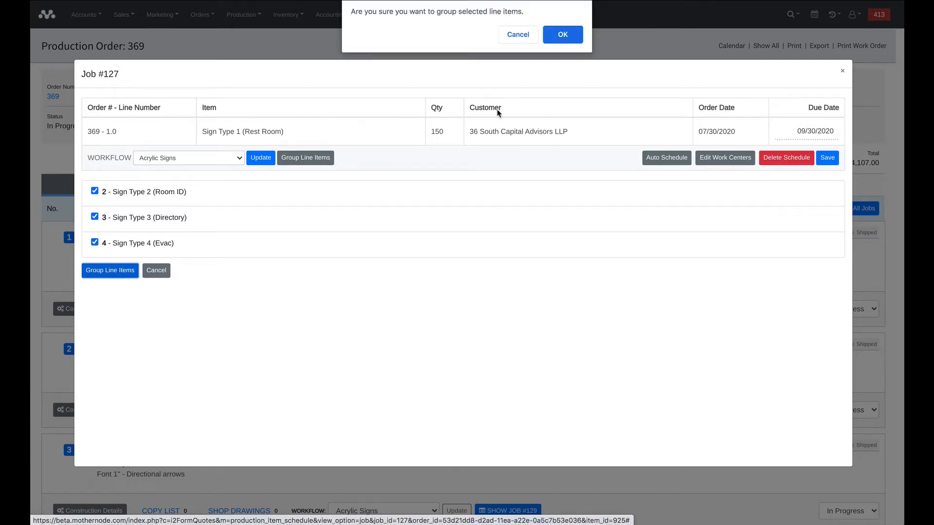
pyautogui.click(568, 35)
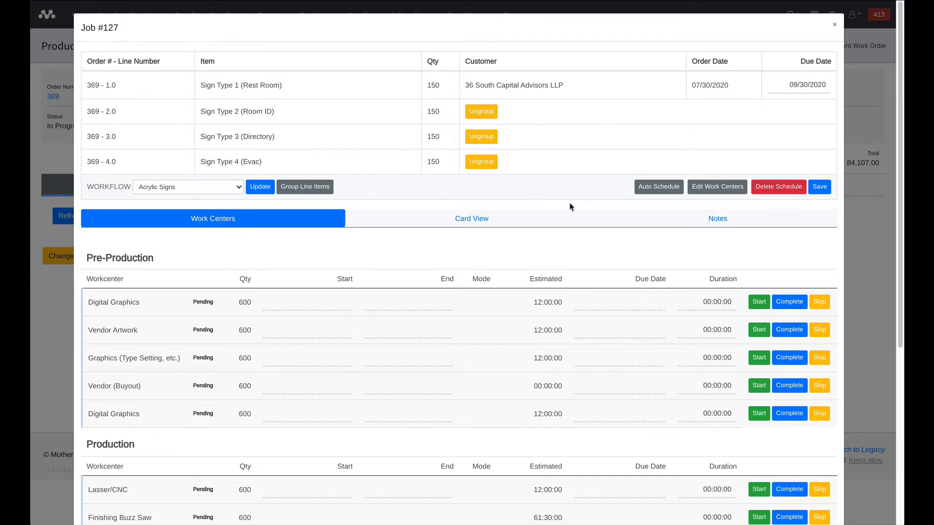
# - Edit the Pre-Production work centers: remove the second Digital Graphics entry and move Vendor (Buyout) directly below the remaining Digital Graphics
pyautogui.click(701, 189)
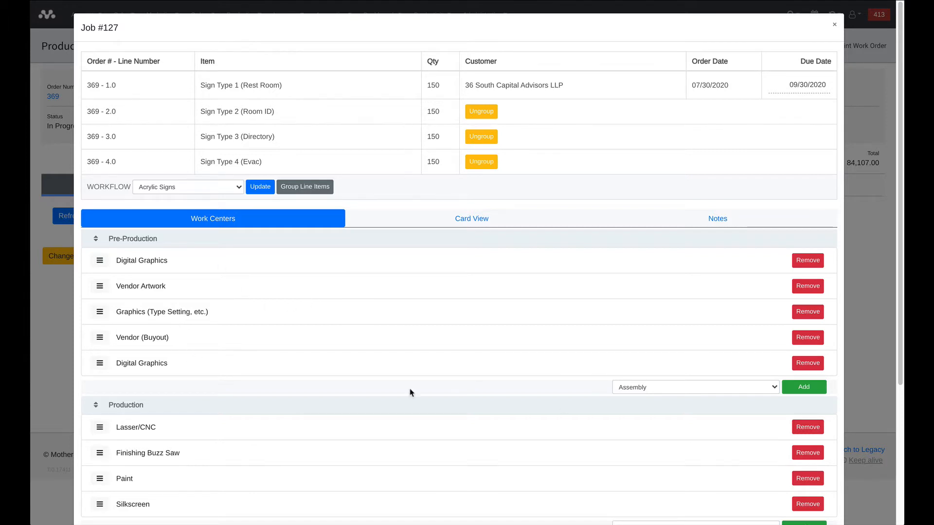
pyautogui.click(810, 364)
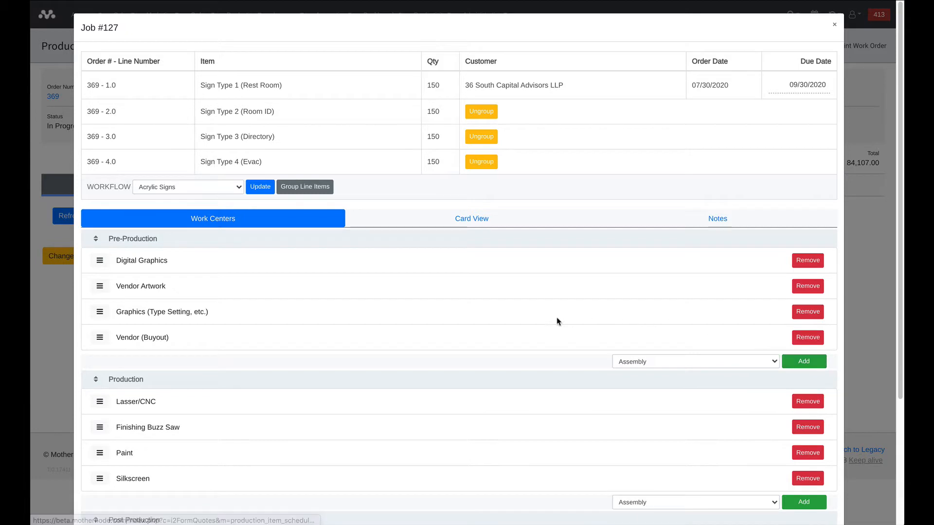
pyautogui.click(690, 362)
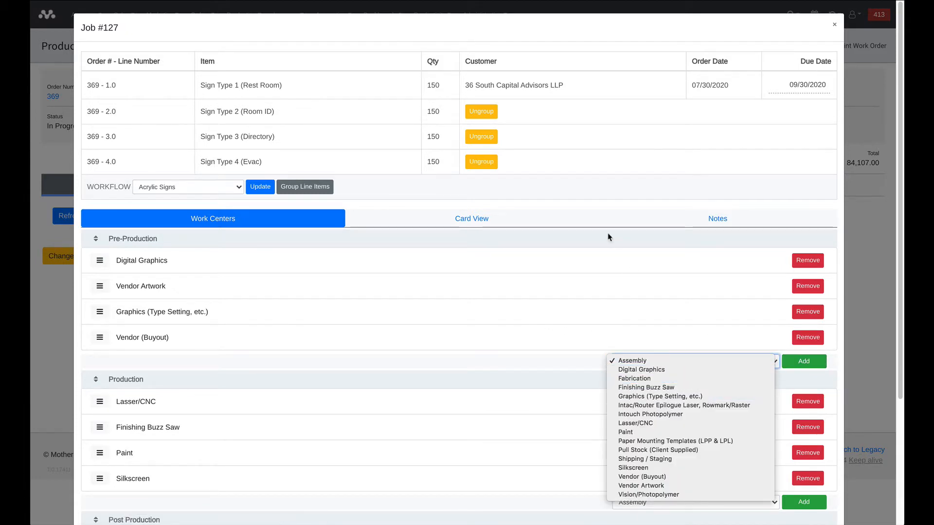
pyautogui.click(588, 235)
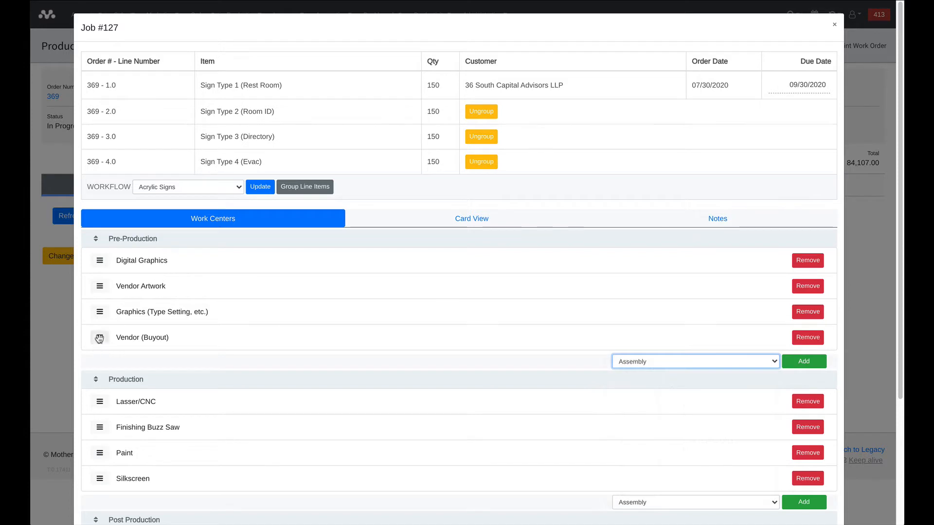
pyautogui.moveTo(100, 338); pyautogui.dragTo(99, 291)
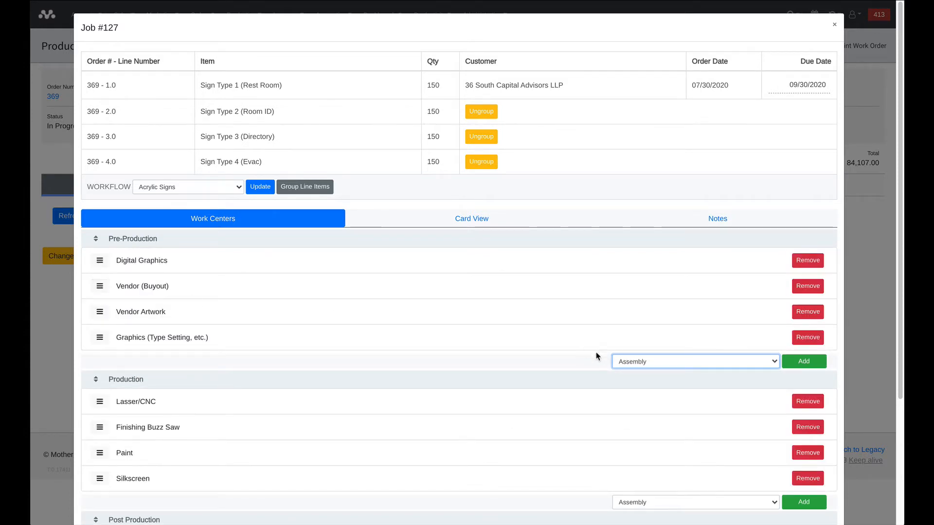
# - Examine the remaining work centers of the job, including their cards for each production stage in the Card View
pyautogui.scroll(-2, 517, 306)
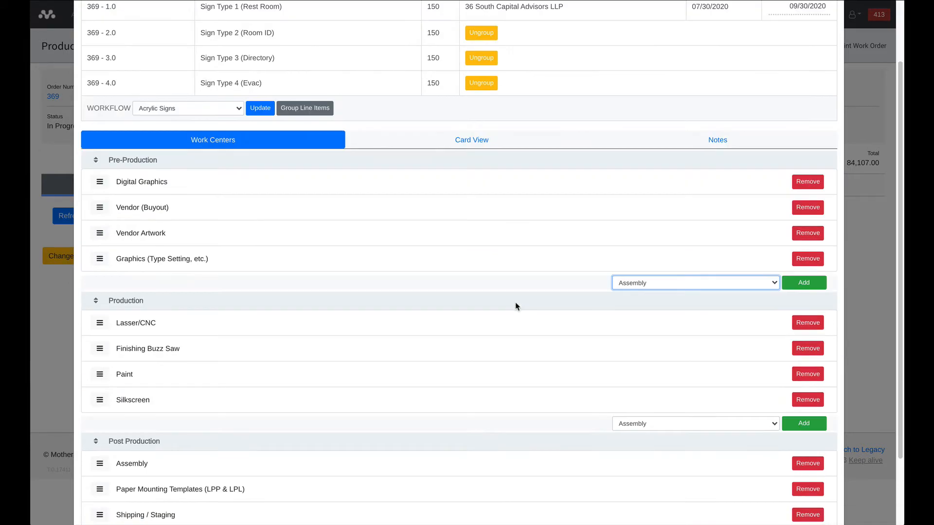
pyautogui.scroll(2, 515, 305)
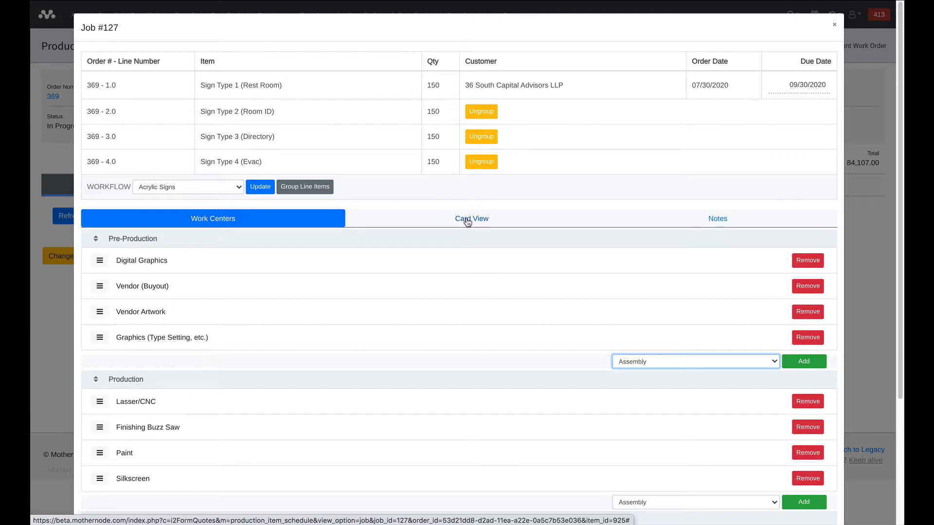
pyautogui.click(467, 223)
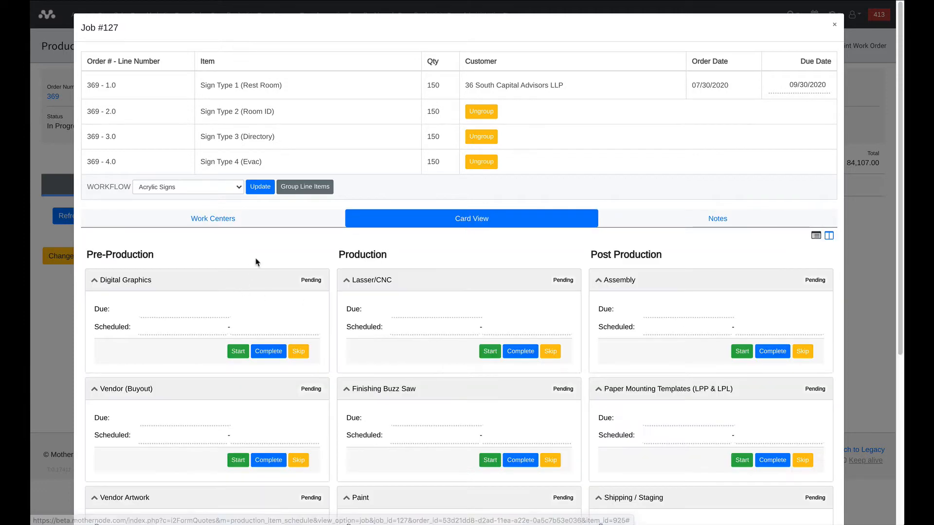
pyautogui.scroll(-3, 257, 262)
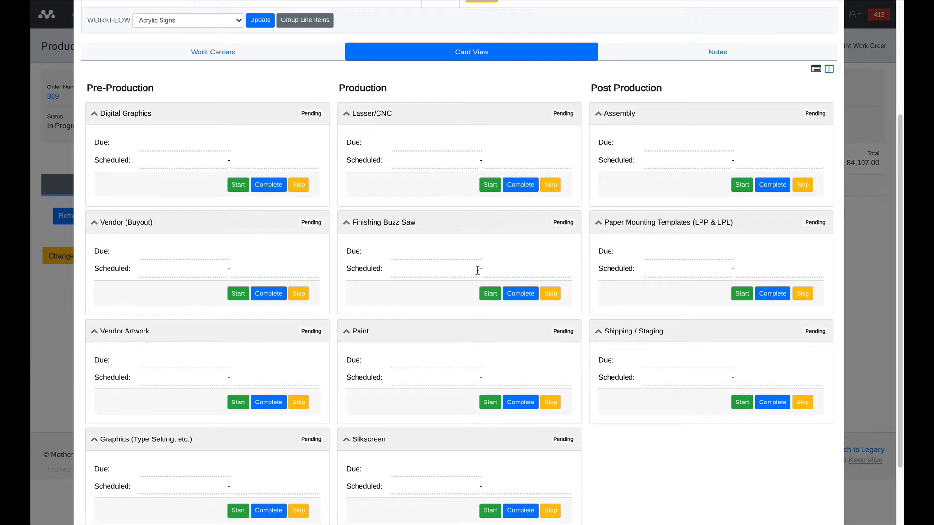
# - Add the note "This is a note" to the Digital Graphics work center in Pre-Production and save it
pyautogui.scroll(2, 471, 268)
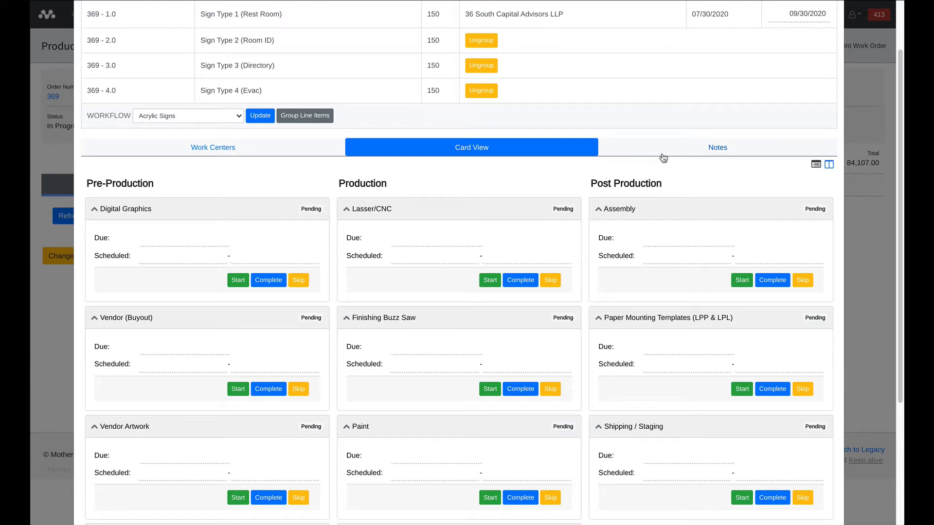
pyautogui.click(718, 147)
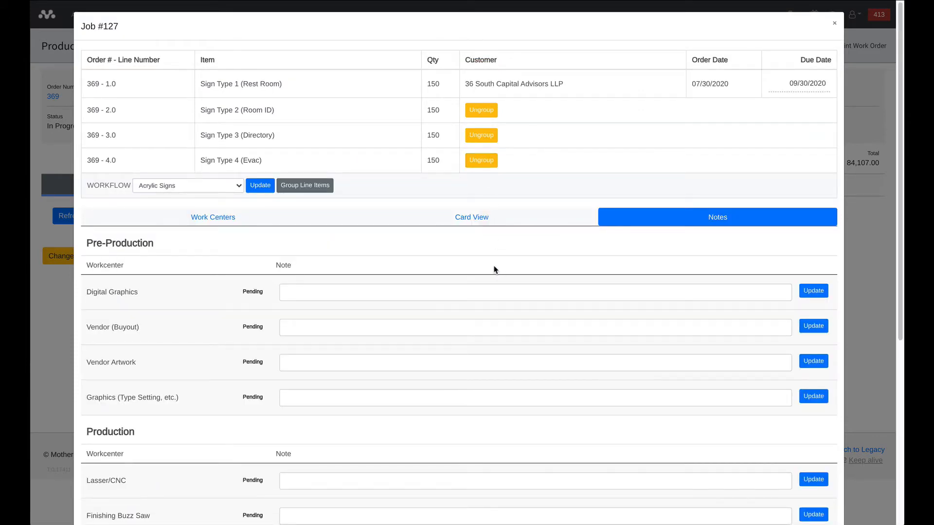
pyautogui.click(411, 300)
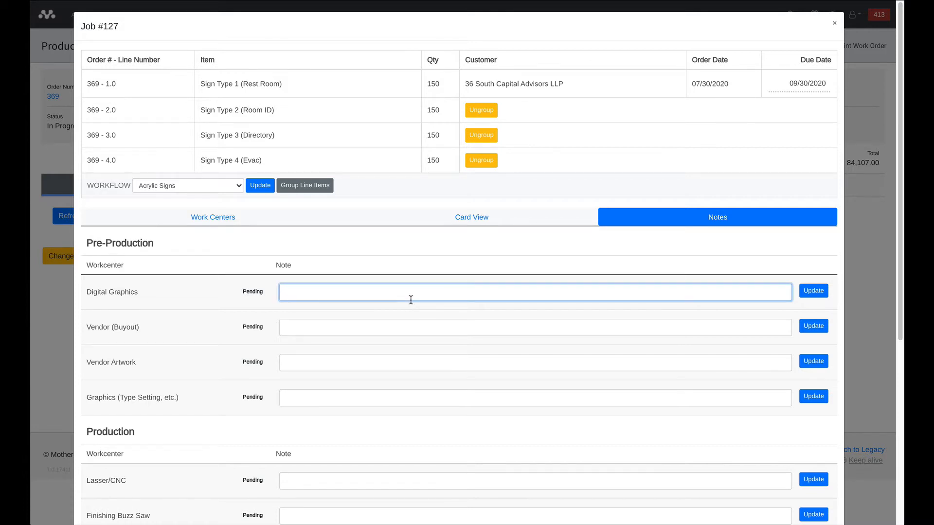
pyautogui.write('This is a note')
pyautogui.click(813, 291)
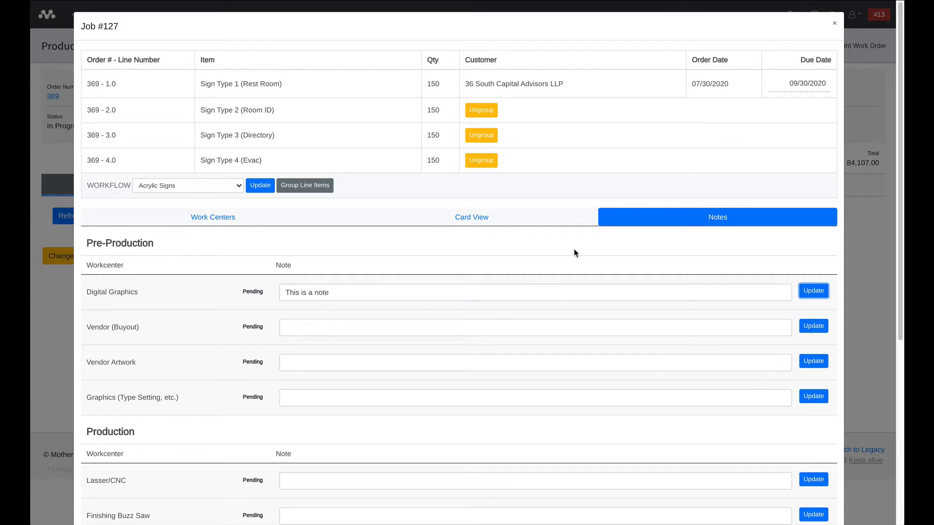
# - Examine the job's work center schedule across all production stages, including the Digital Graphics note and the Vendor Artwork duration
pyautogui.click(217, 217)
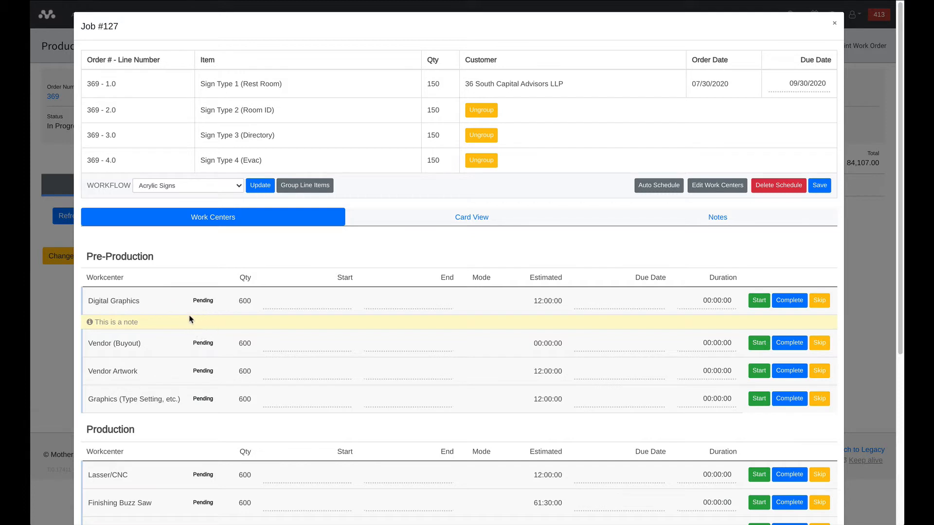
pyautogui.scroll(-2, 198, 302)
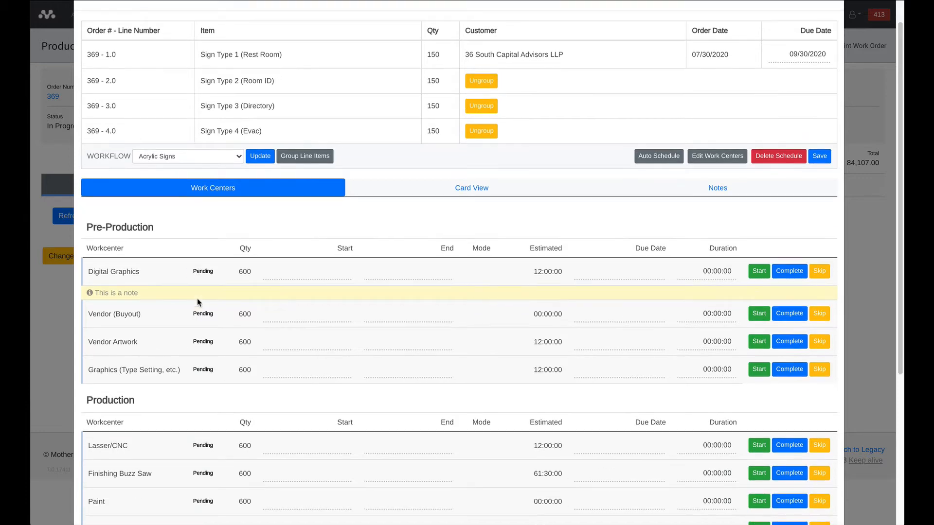
pyautogui.scroll(-2, 201, 300)
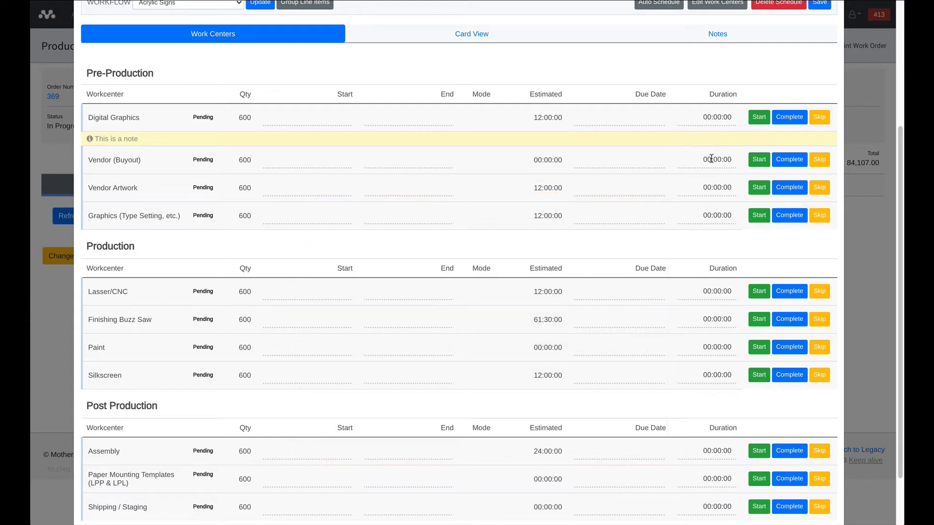
pyautogui.click(714, 188)
pyautogui.click(683, 72)
pyautogui.scroll(2, 642, 121)
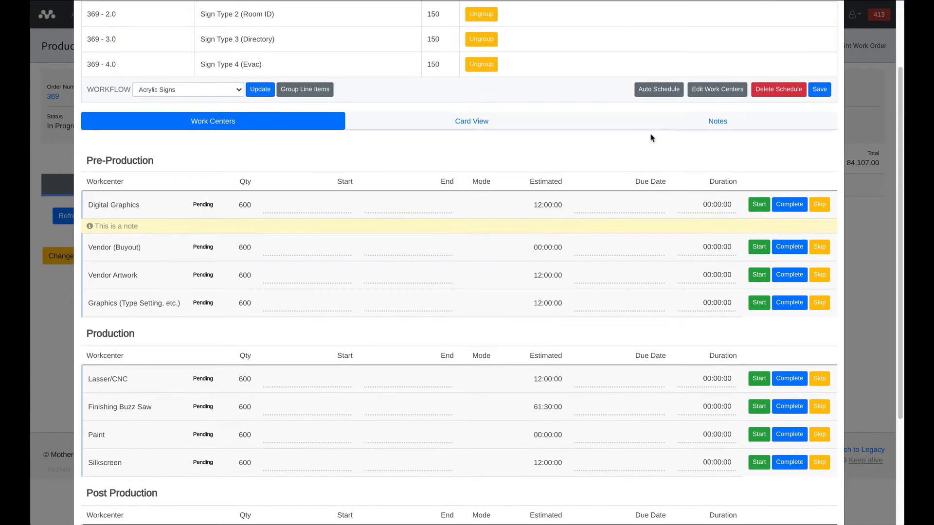
# - Auto-schedule all of the job's work centers, selecting July 31, 2020 in the start date calendar, and look over the generated dates
pyautogui.click(658, 96)
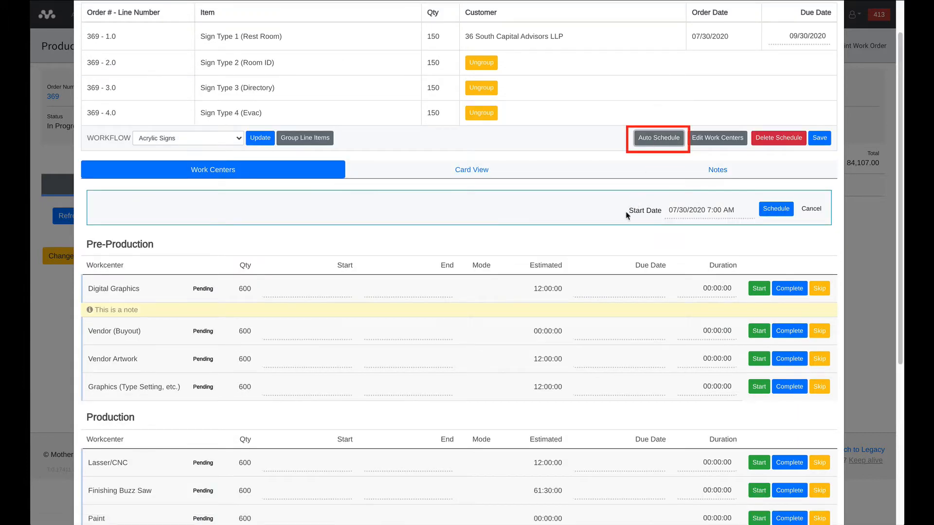
pyautogui.click(686, 213)
pyautogui.click(766, 326)
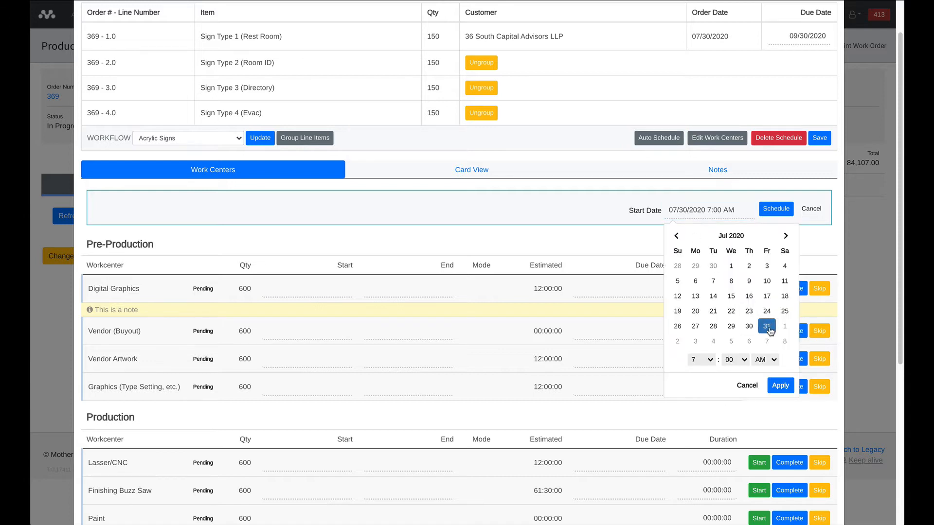
pyautogui.click(772, 213)
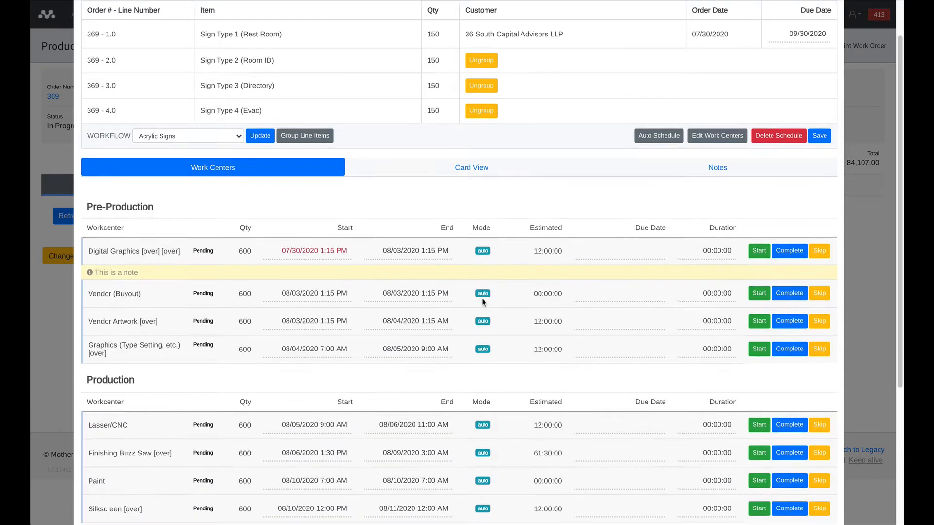
pyautogui.scroll(-1, 484, 304)
pyautogui.scroll(-5, 483, 305)
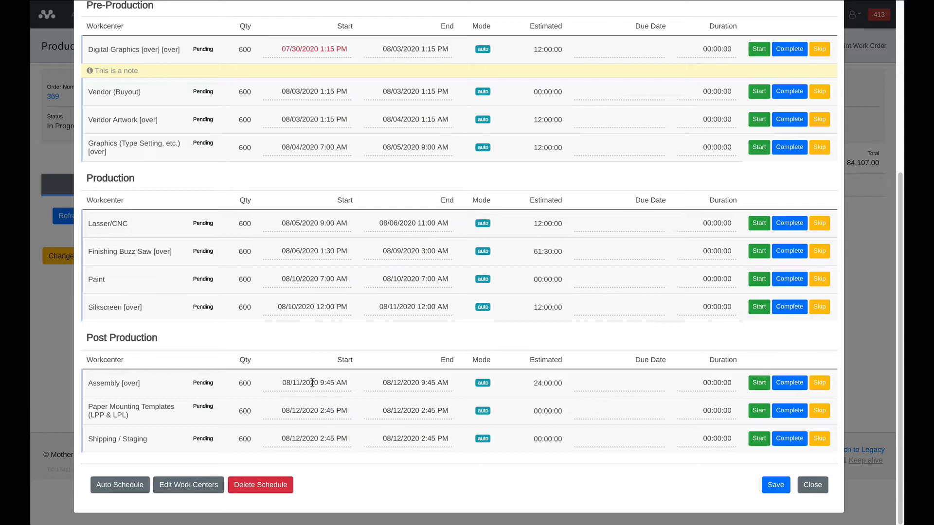
pyautogui.scroll(4, 338, 438)
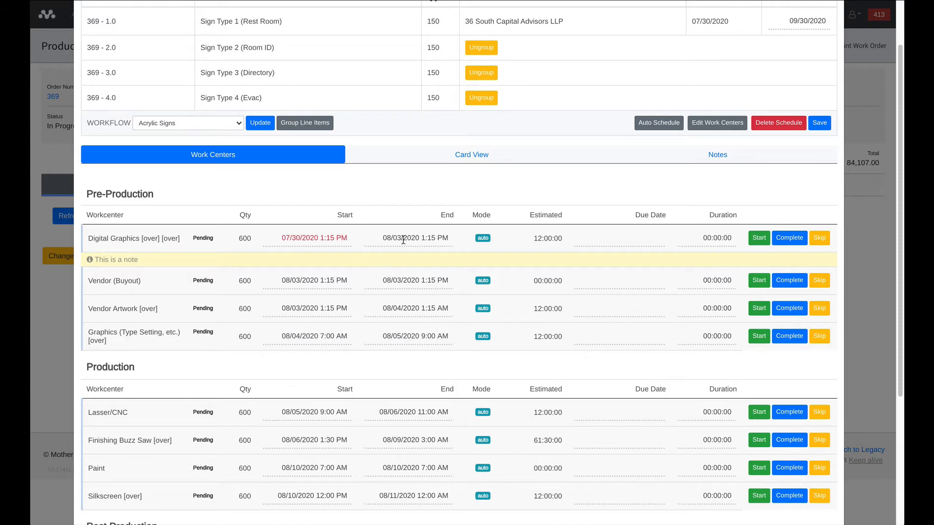
# - Set the Digital Graphics work center's start to 07/31/2020 1:15 PM
pyautogui.click(322, 236)
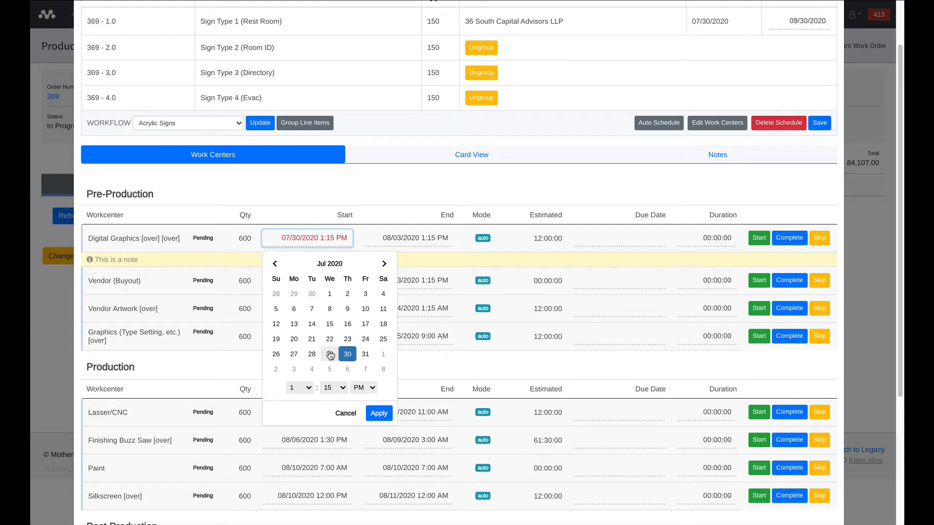
pyautogui.click(366, 354)
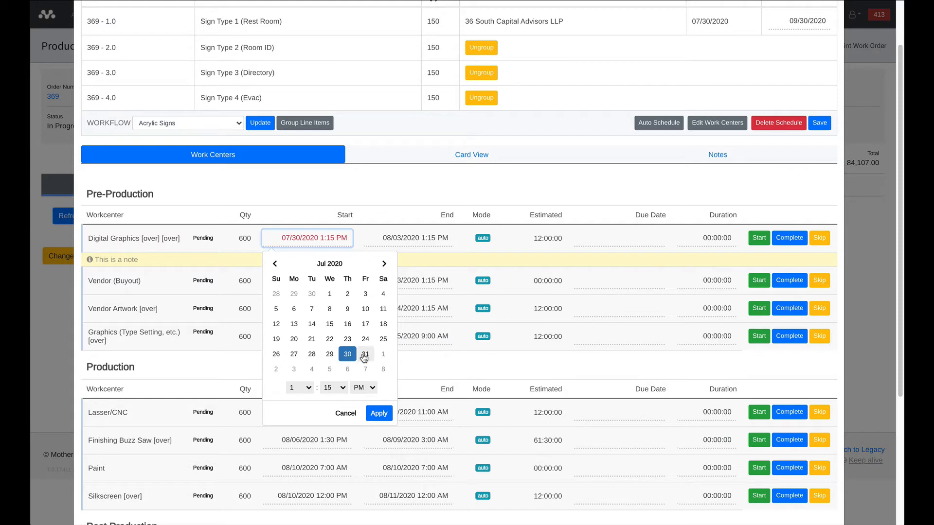
pyautogui.click(377, 414)
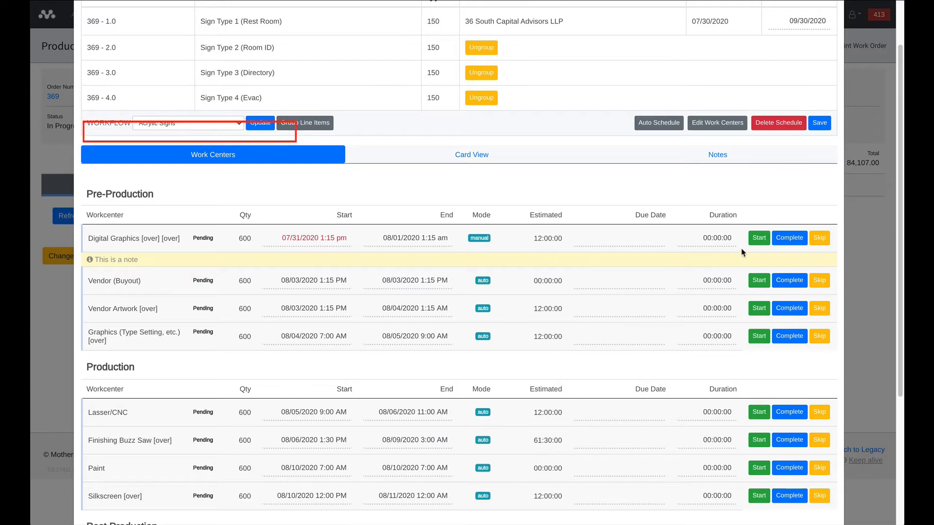
# - Start work on the Digital Graphics work center in Pre-Production
pyautogui.click(754, 241)
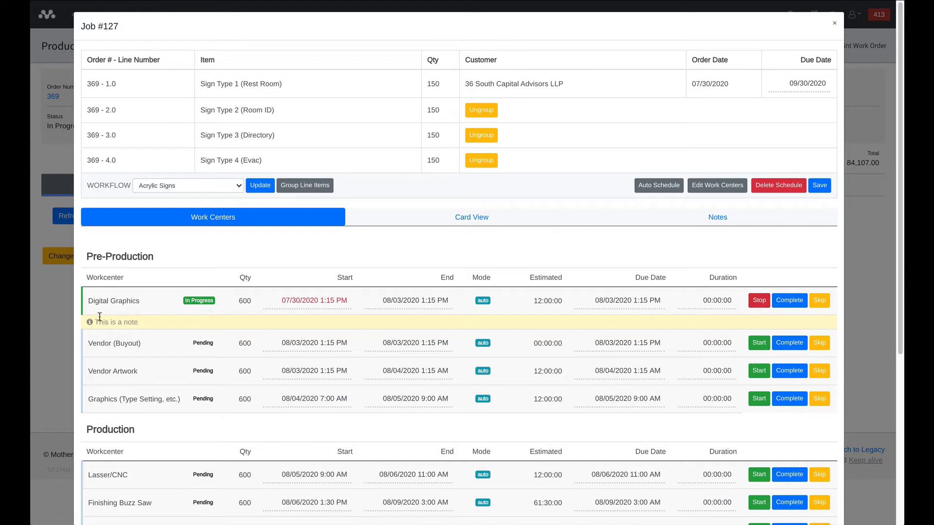
pyautogui.moveTo(83, 303); pyautogui.dragTo(81, 314)
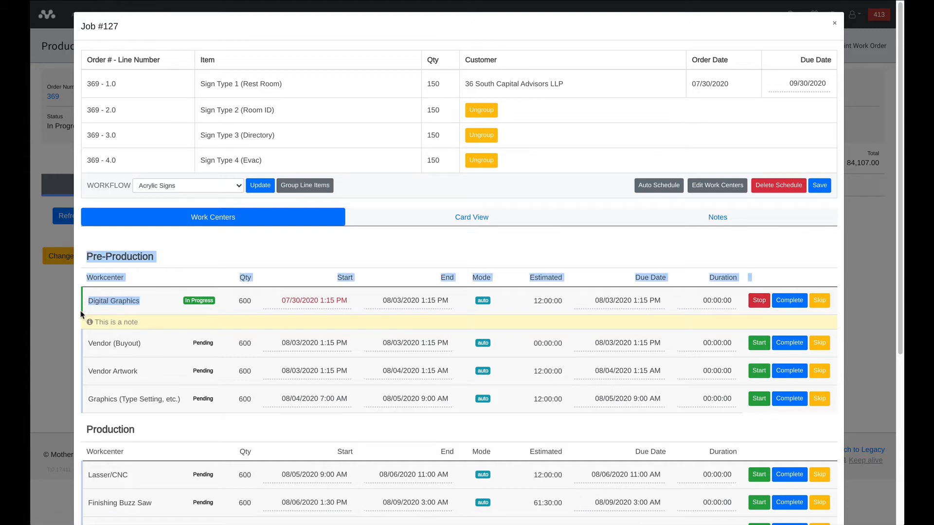
pyautogui.click(90, 305)
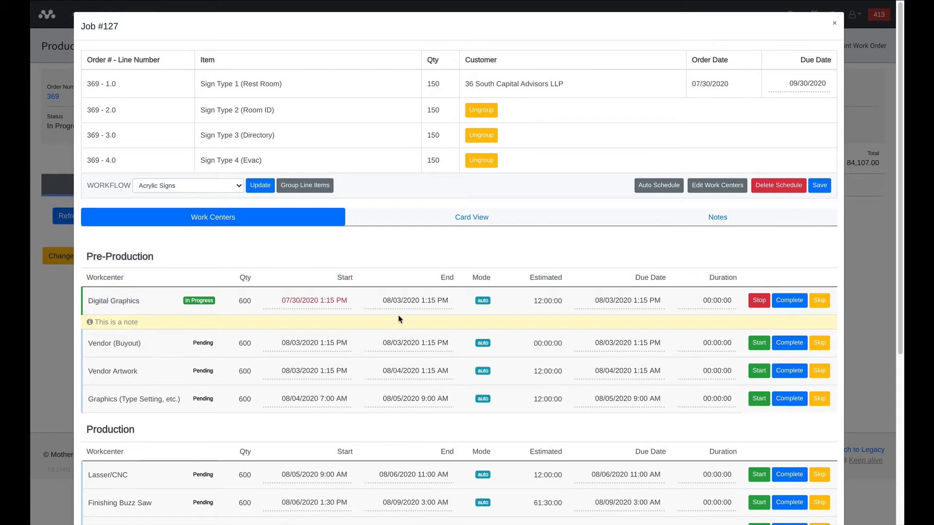
# - Skip the Vendor (Buyout) work center and revert the skip by unlocking it
pyautogui.click(818, 344)
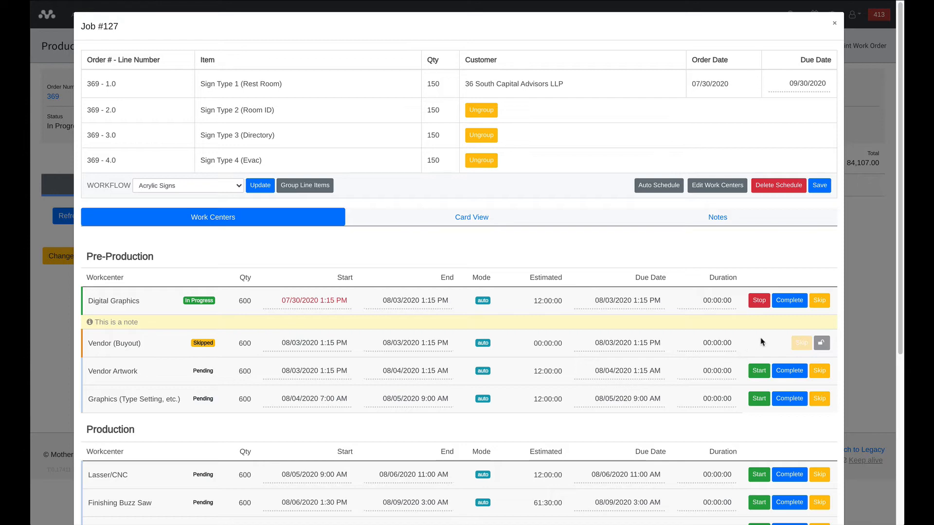
pyautogui.click(821, 343)
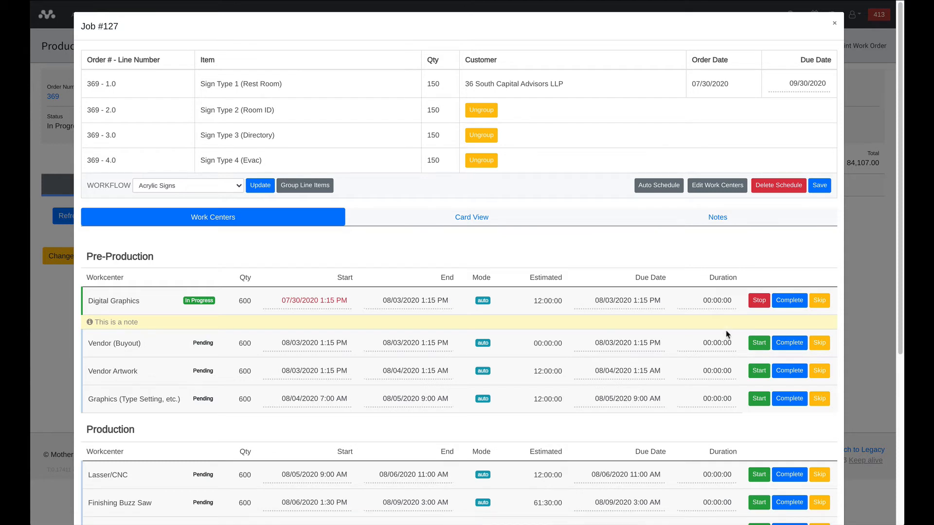
# - Stop the running Digital Graphics work center and mark it complete
pyautogui.click(758, 301)
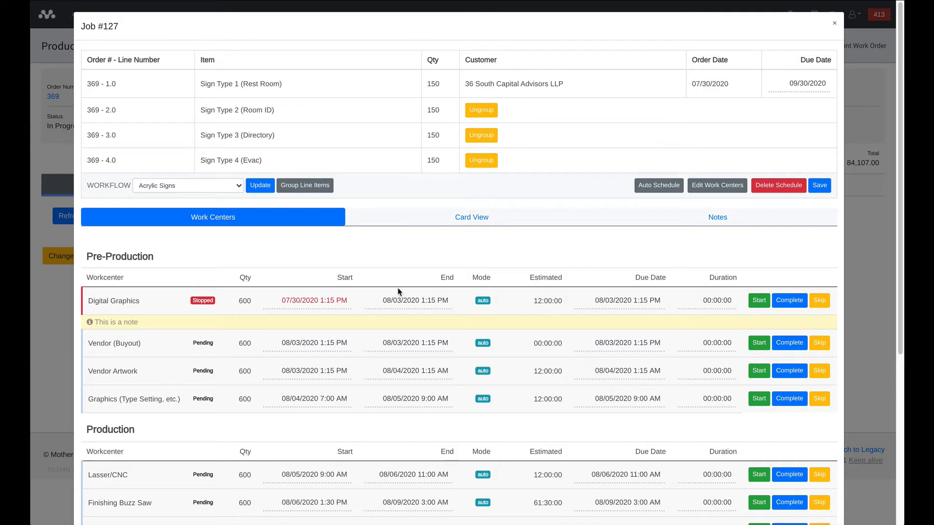
pyautogui.click(793, 303)
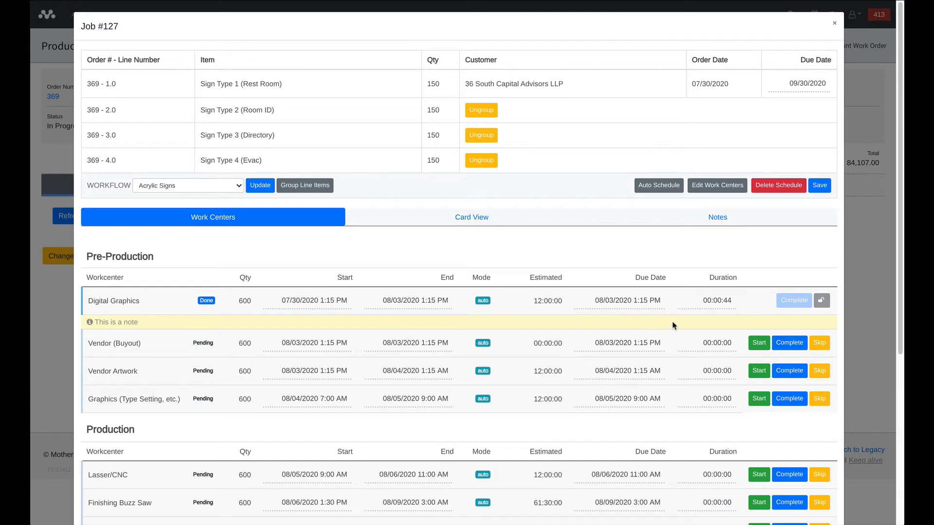
# - Set the duration of the completed Digital Graphics work center to 00:01:44 and save the job
pyautogui.click(703, 300)
pyautogui.moveTo(703, 300); pyautogui.dragTo(713, 299)
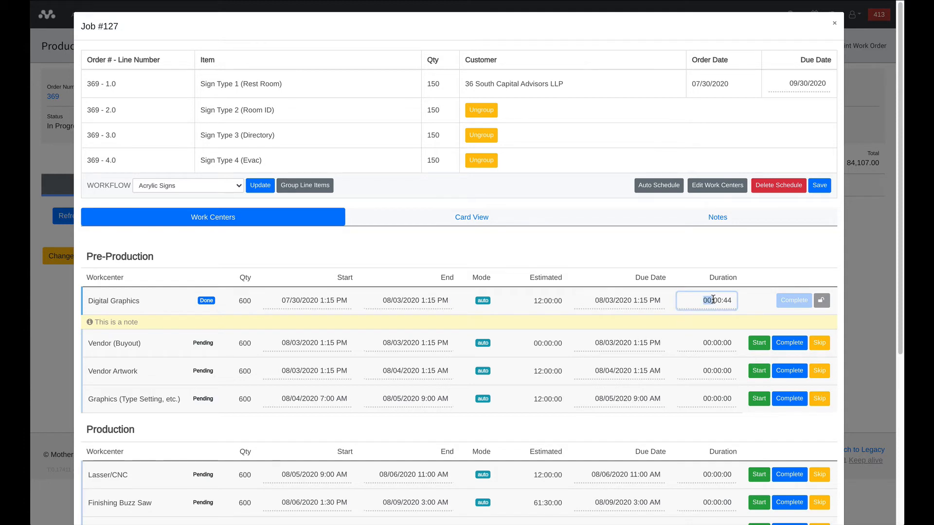
pyautogui.click(719, 300)
pyautogui.press('BackSpace')
pyautogui.write('1')
pyautogui.click(666, 271)
pyautogui.click(819, 186)
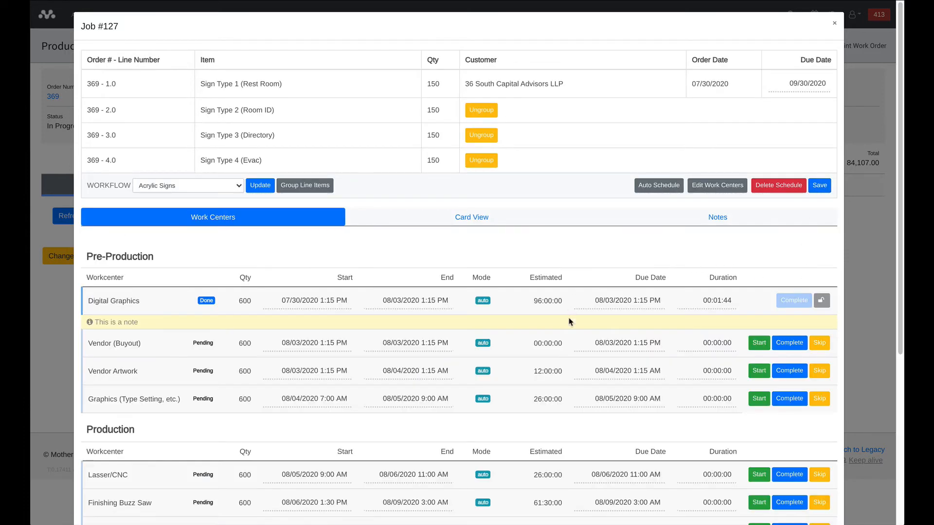
# - Compare the Card View with the work center list, checking the details and note on the completed Digital Graphics card
pyautogui.click(466, 221)
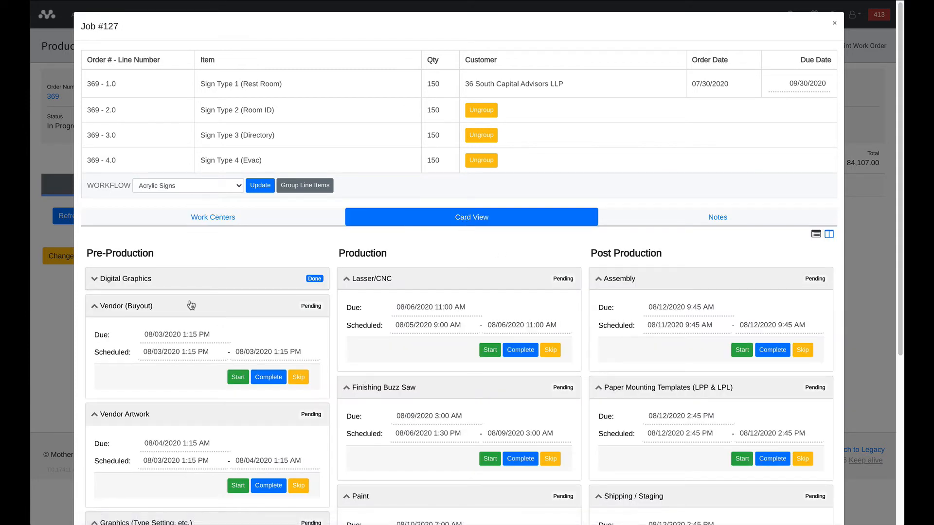
pyautogui.click(94, 281)
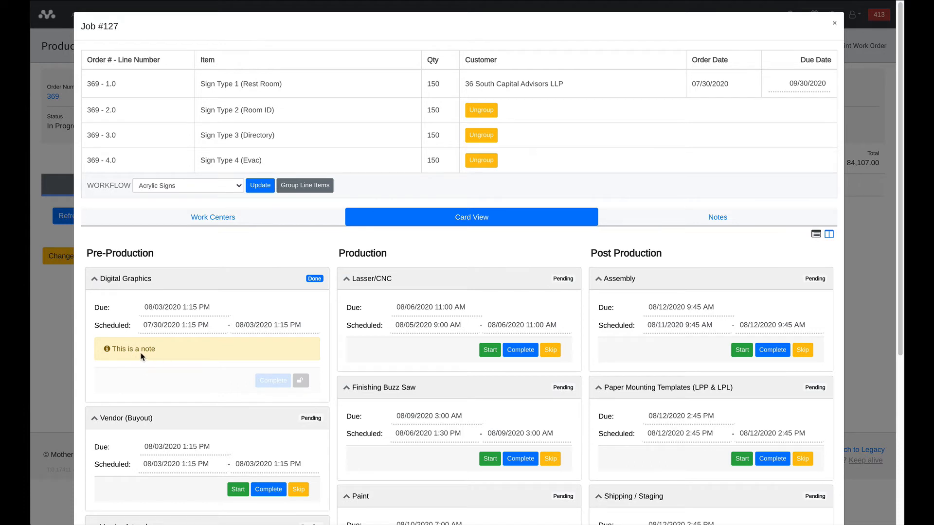
pyautogui.click(96, 282)
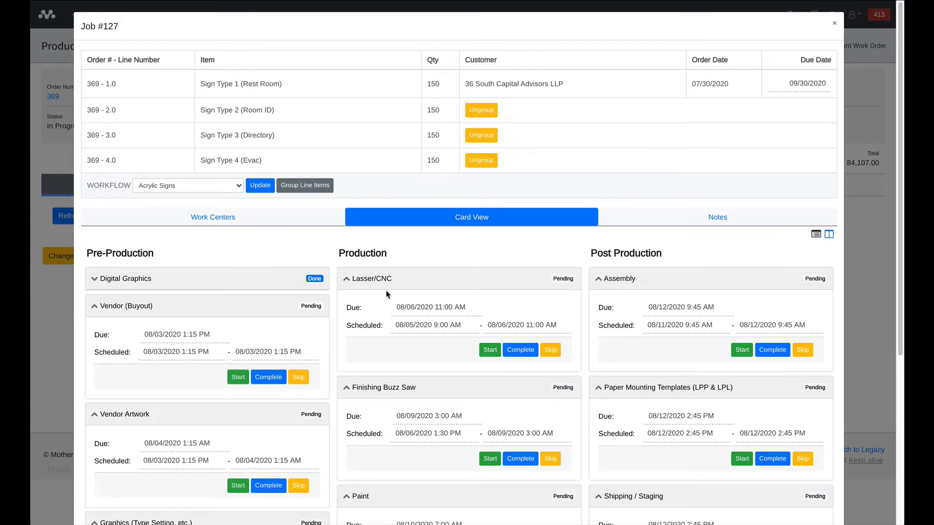
pyautogui.click(291, 221)
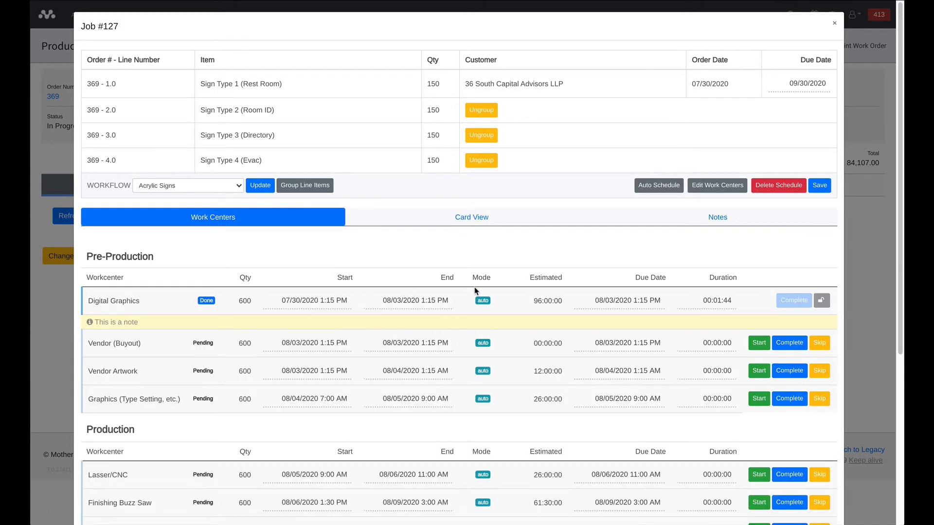
pyautogui.click(496, 218)
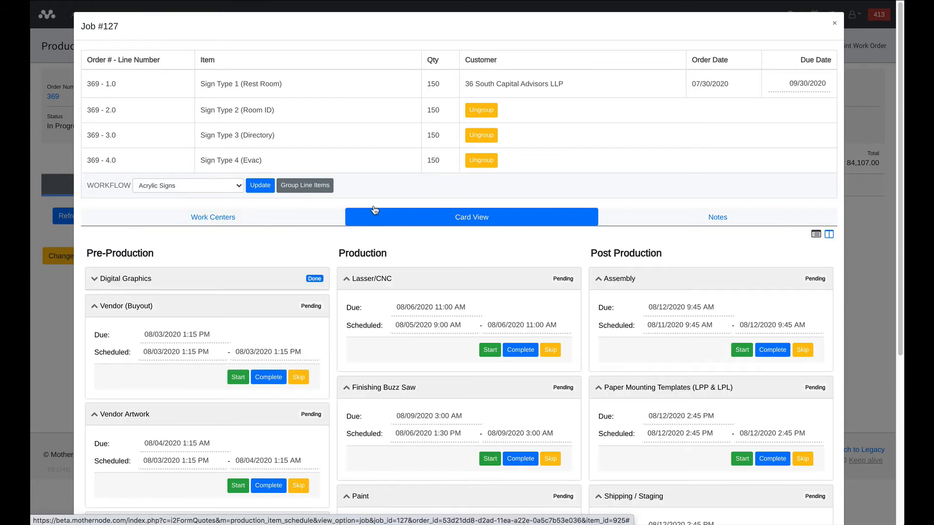
pyautogui.click(289, 215)
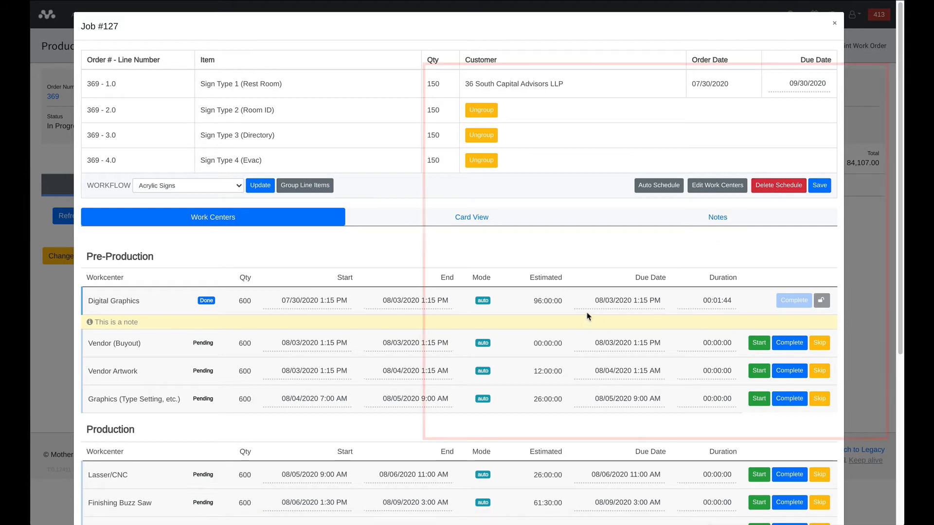
pyautogui.scroll(-1, 587, 318)
pyautogui.scroll(-3, 588, 318)
pyautogui.scroll(3, 585, 320)
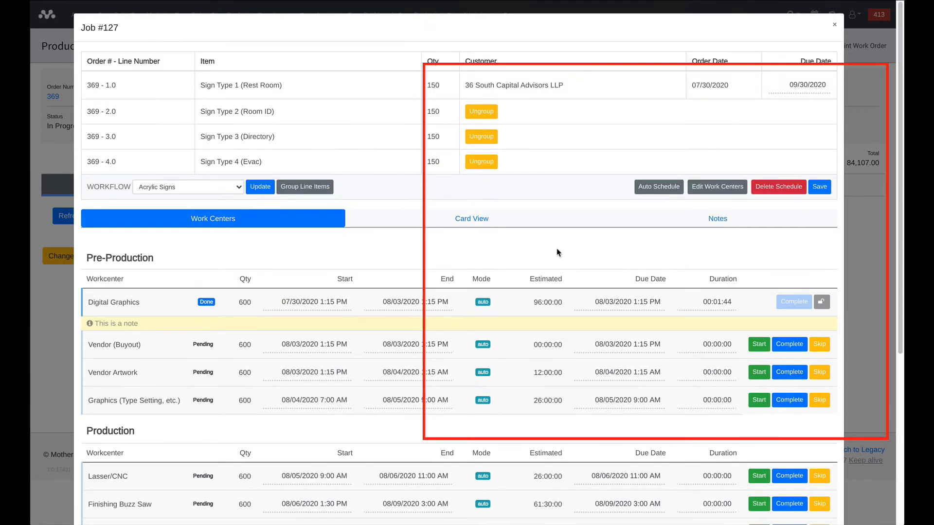
pyautogui.click(765, 187)
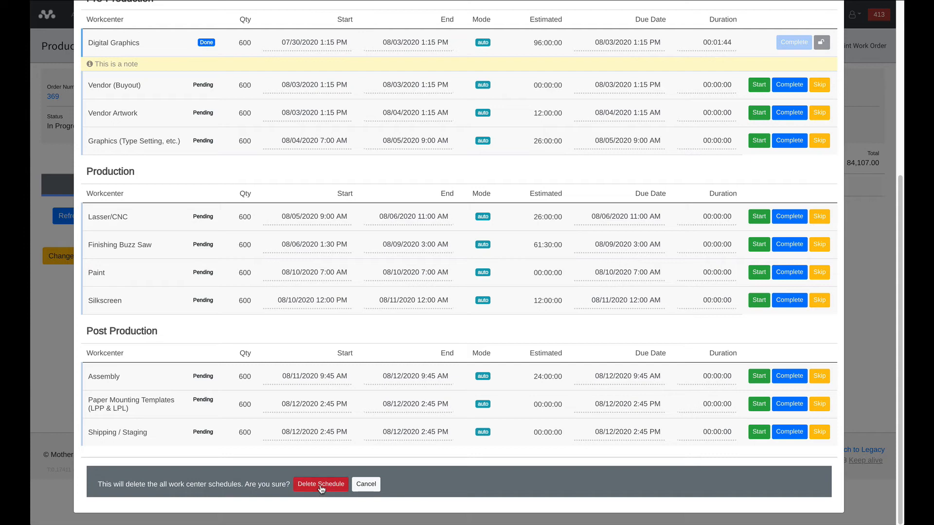
pyautogui.click(368, 485)
pyautogui.scroll(5, 328, 483)
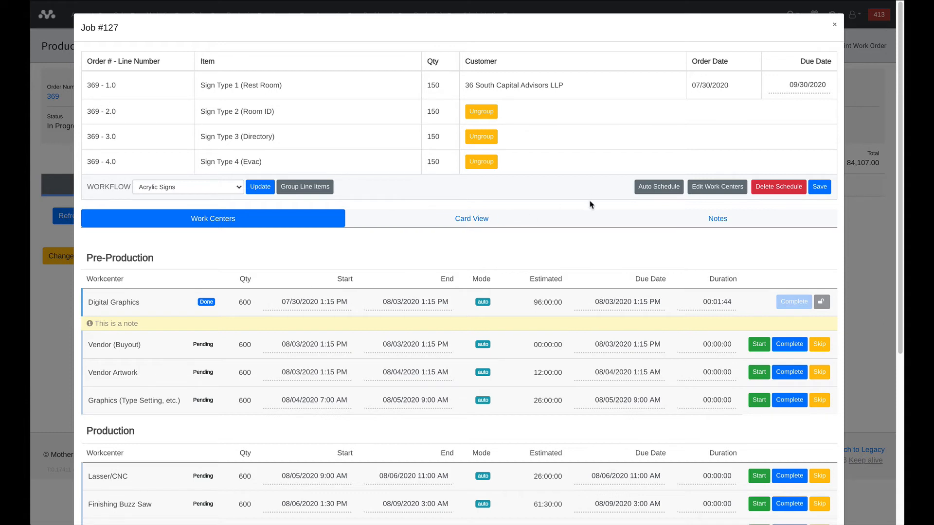
# - Delete all of the job's work center schedules and confirm the deletion
pyautogui.click(770, 190)
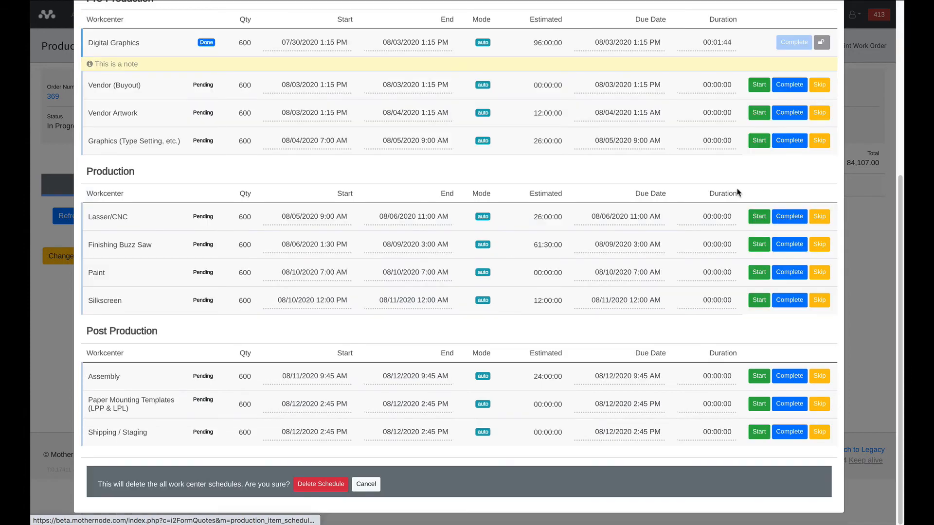
pyautogui.click(336, 487)
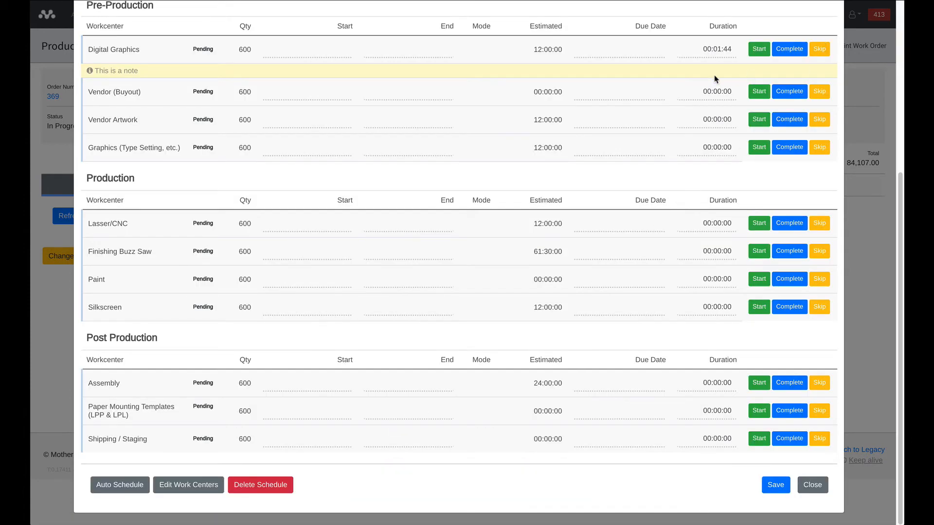
pyautogui.scroll(4, 636, 157)
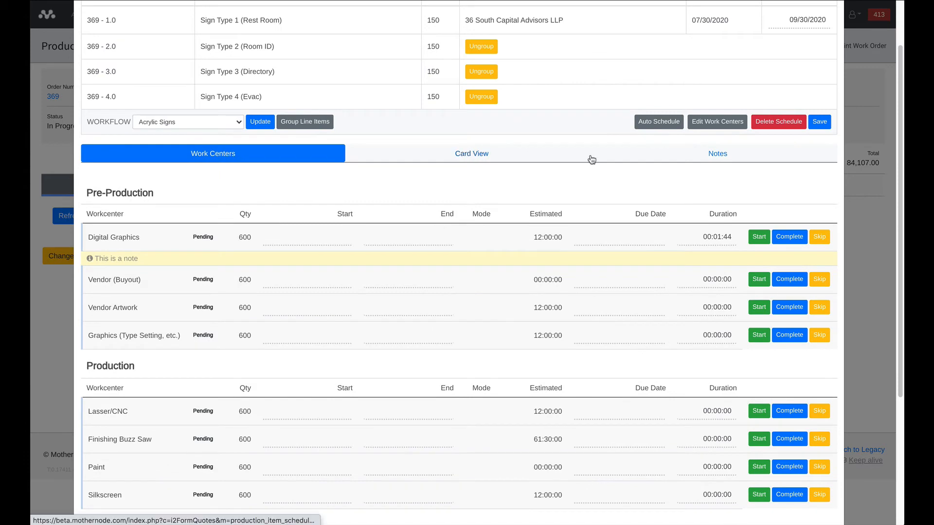
pyautogui.scroll(2, 588, 158)
# - Close the job, refresh the production entry line items and reopen Job #127
pyautogui.click(833, 25)
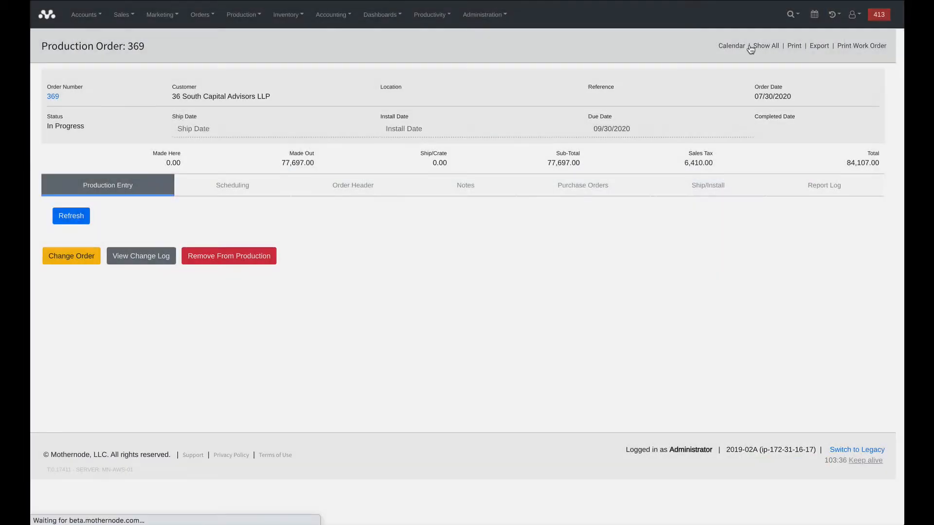
pyautogui.click(79, 220)
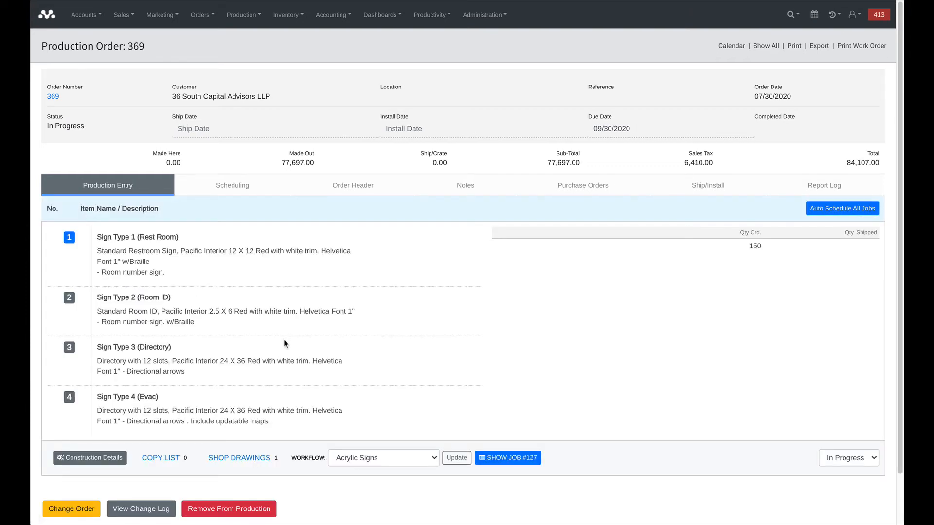
pyautogui.click(508, 458)
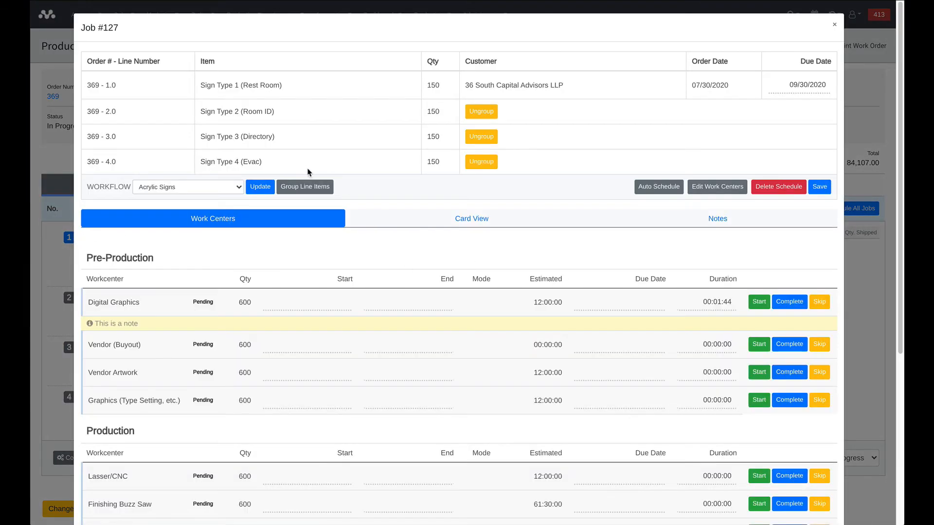
# - Ungroup the Sign Type 4 (Evac) and Sign Type 3 (Directory) line items from the job, confirming each removal
pyautogui.click(308, 189)
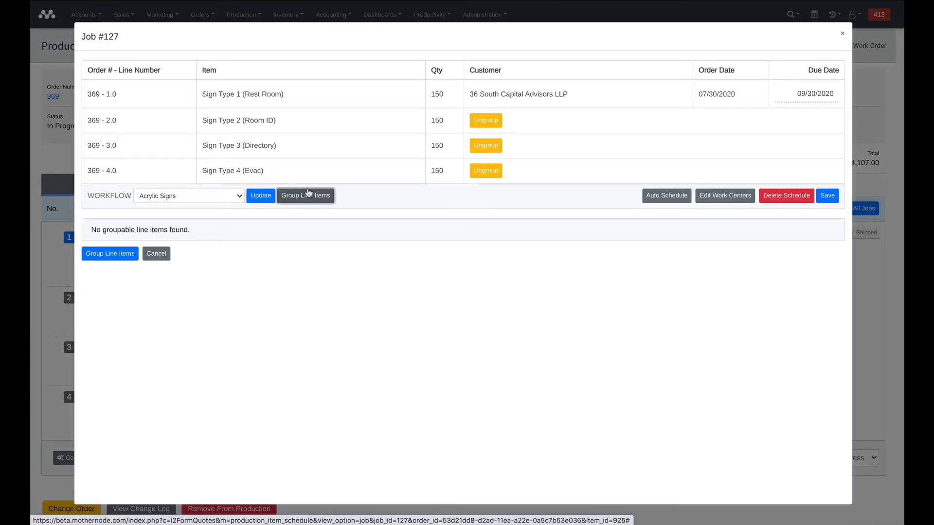
pyautogui.click(488, 170)
pyautogui.click(548, 34)
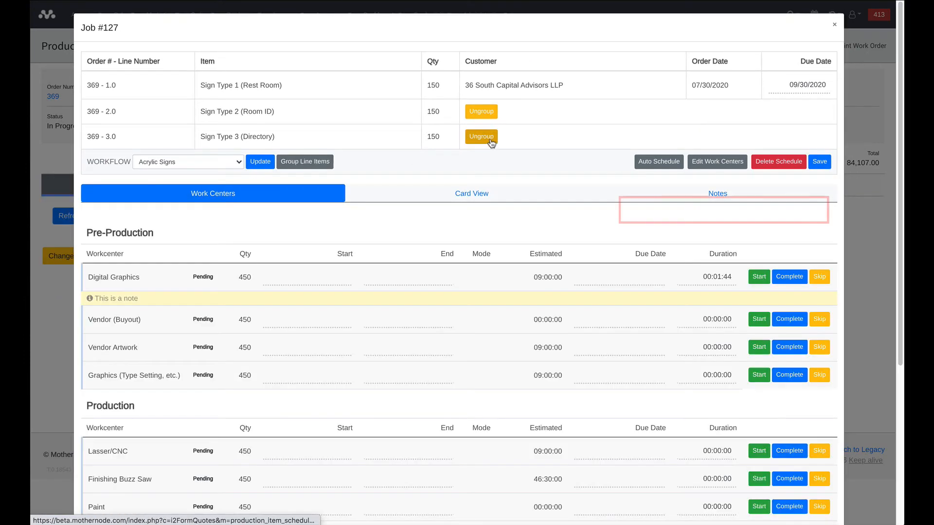
pyautogui.click(492, 143)
pyautogui.click(557, 34)
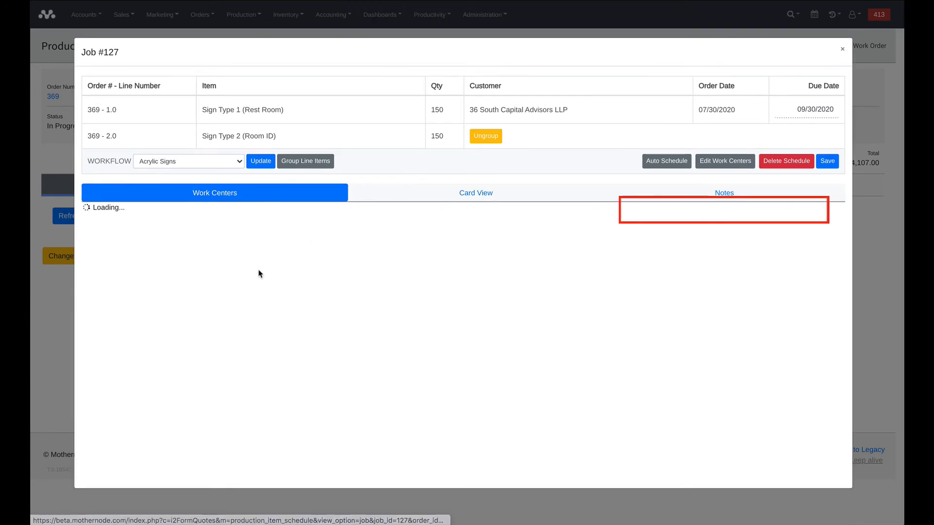
# - Ungroup the Sign Type 2 (Room ID) line item from Job #127, confirm the removal, close the job and refresh the production entry
pyautogui.click(480, 112)
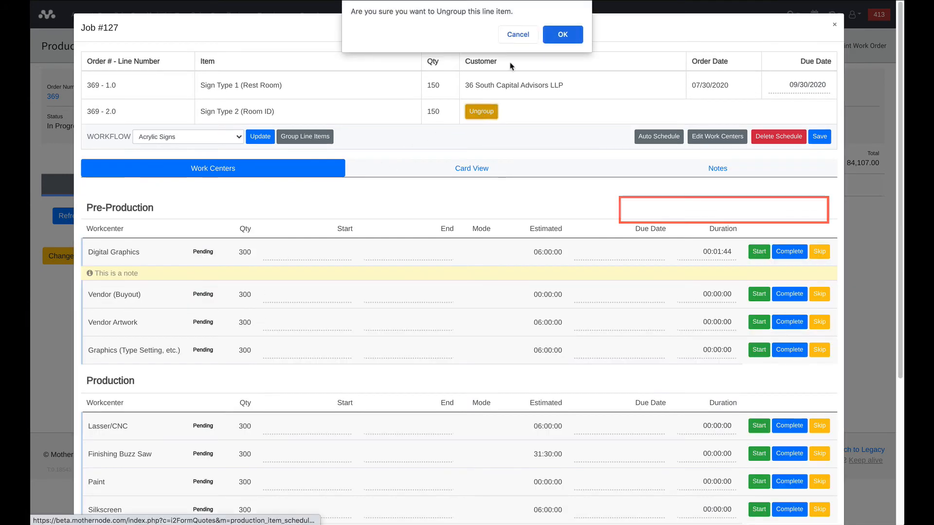
pyautogui.click(560, 34)
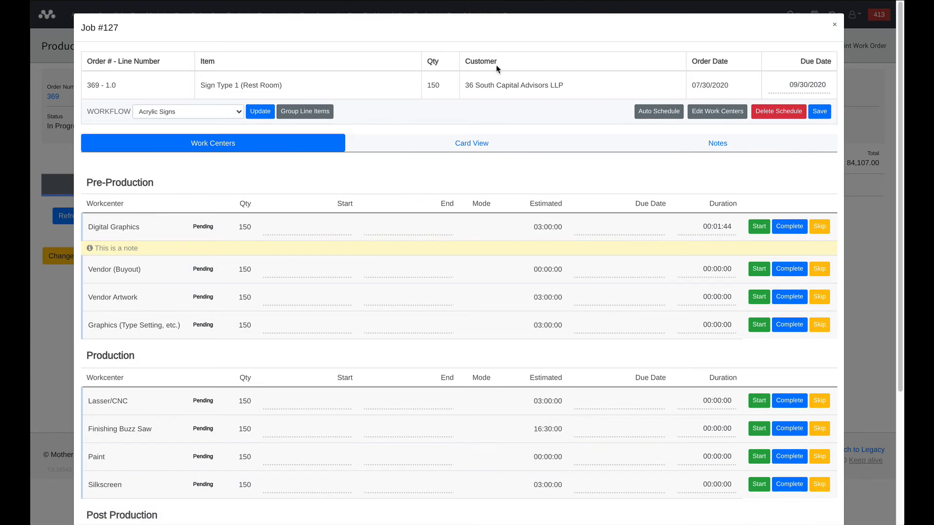
pyautogui.click(834, 25)
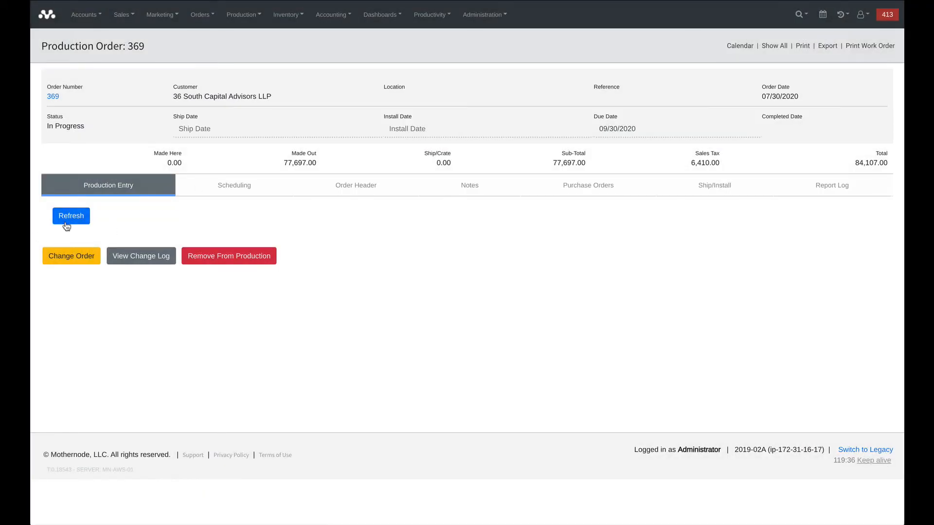
pyautogui.click(66, 223)
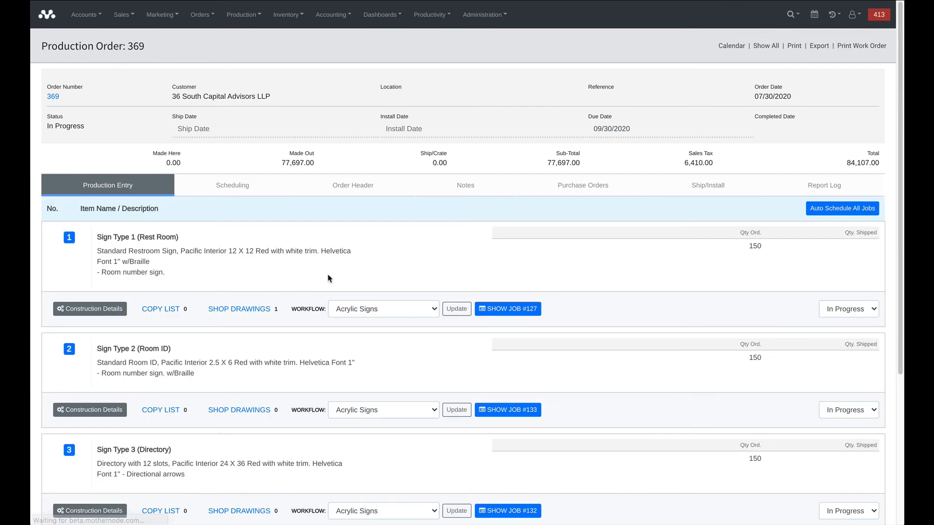
# - Change the workflow of line item 3, Sign Type 3 (Directory), to Photopolymer Signs and update it
pyautogui.scroll(-3, 330, 277)
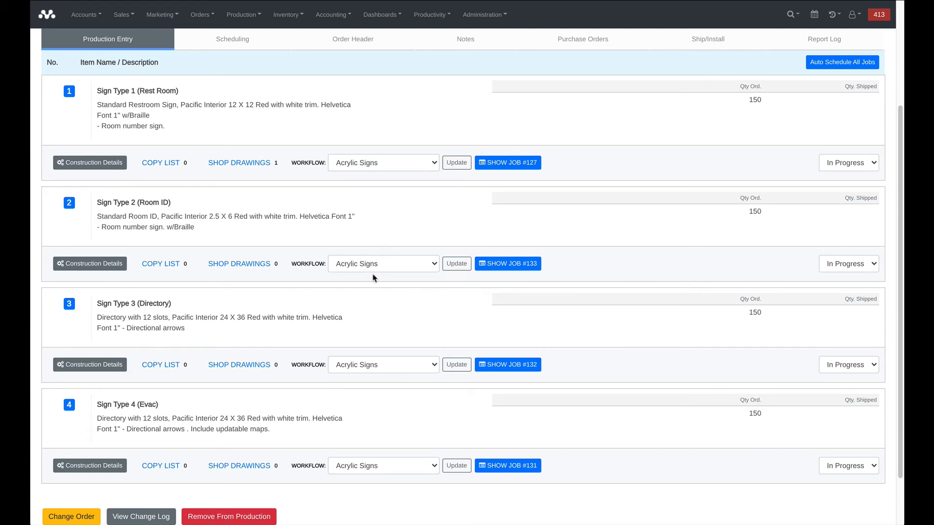
pyautogui.click(367, 365)
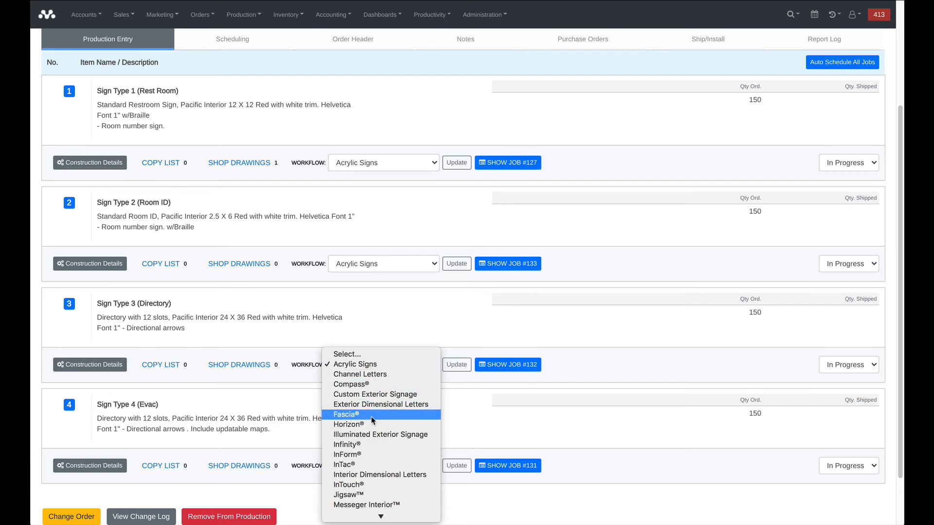
pyautogui.scroll(-3, 372, 422)
pyautogui.scroll(-2, 376, 457)
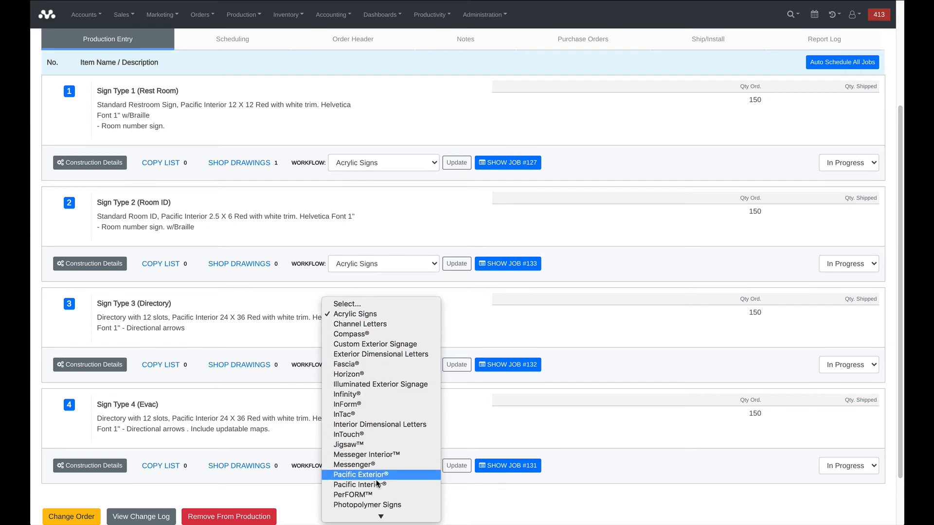
pyautogui.click(382, 505)
pyautogui.click(457, 366)
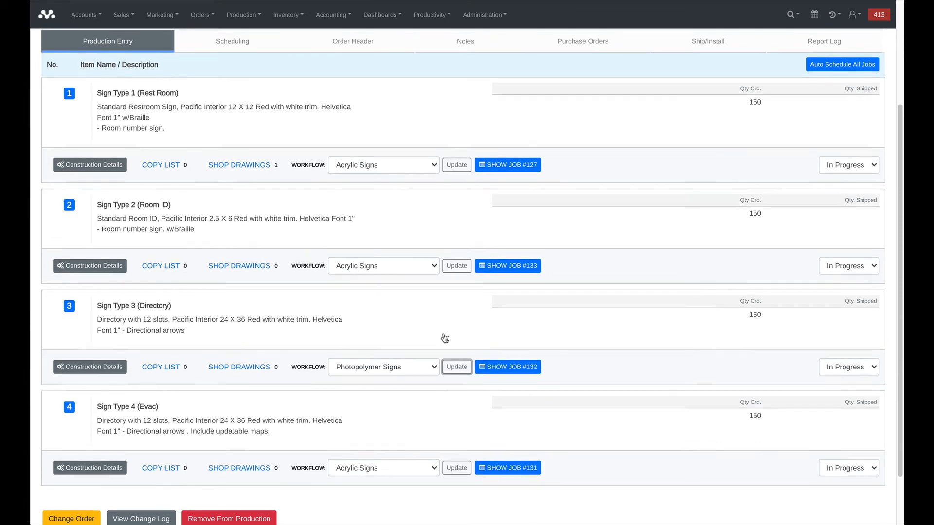
# - Auto-schedule all jobs of the order with a start date of 07/31/2020, and close the Job #127 details
pyautogui.scroll(3, 442, 337)
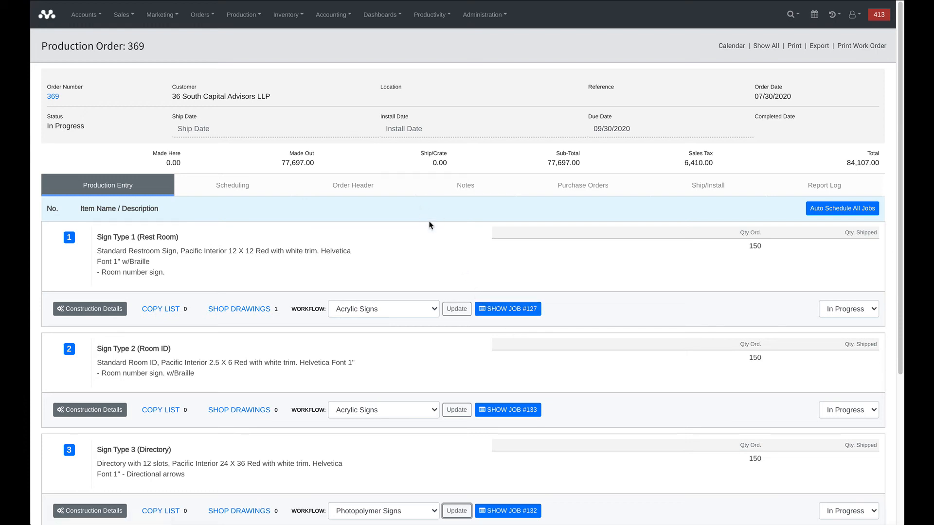
pyautogui.click(833, 214)
pyautogui.click(837, 210)
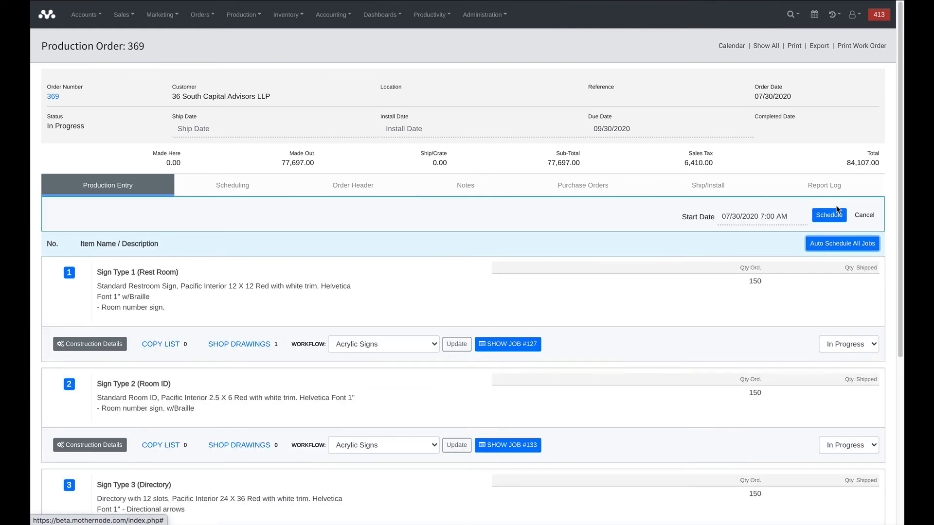
pyautogui.click(776, 220)
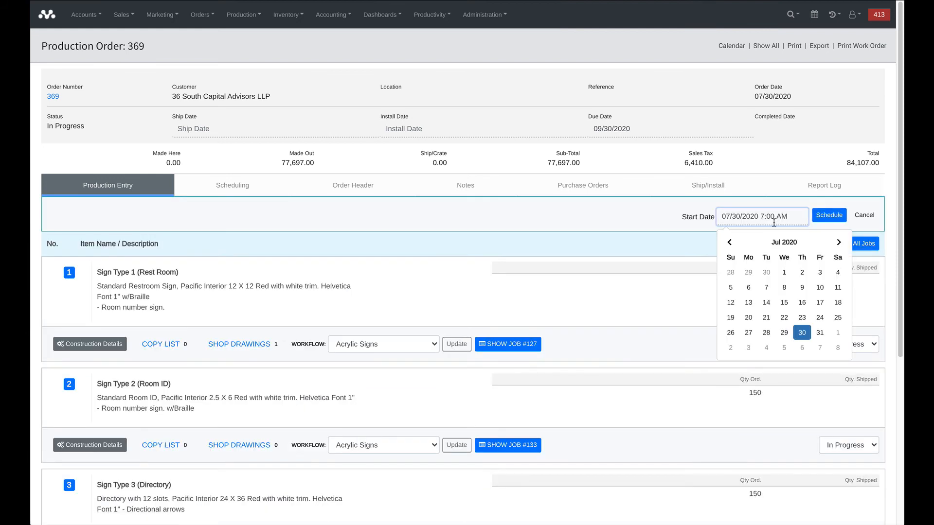
pyautogui.click(819, 331)
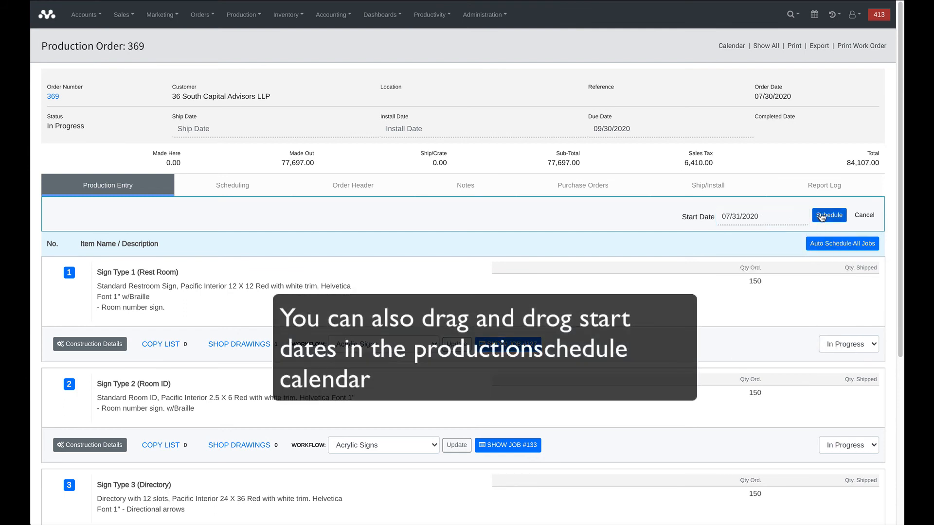
pyautogui.click(828, 215)
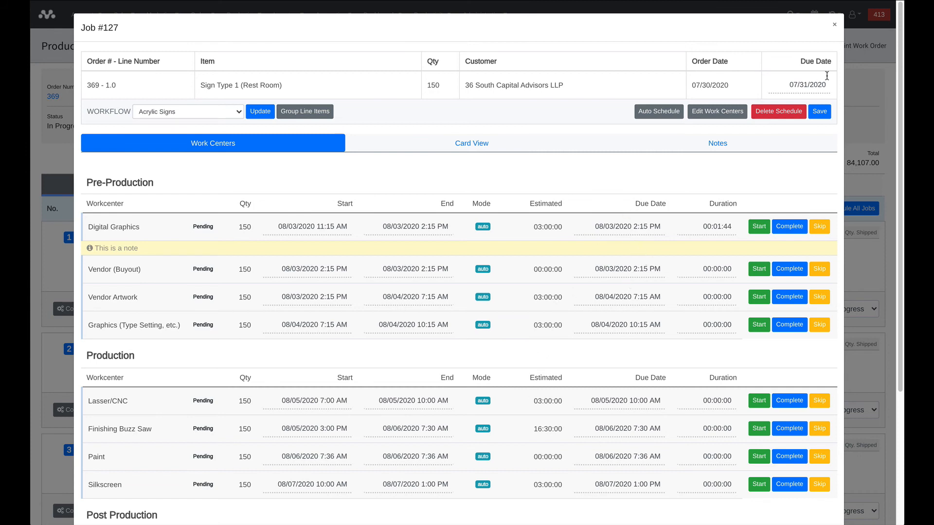
pyautogui.click(835, 26)
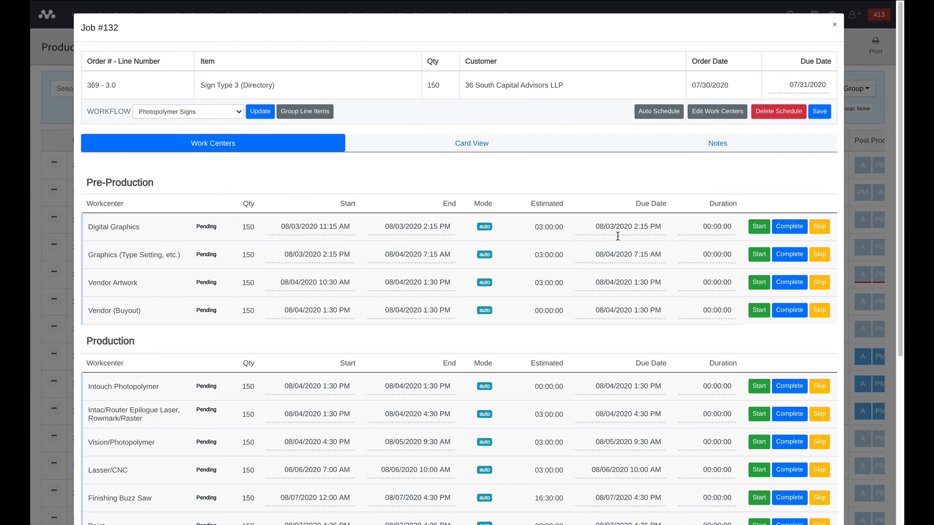
# - Close Job #132 and open the details of Job #20 under Order 324 from the production schedule calendar
pyautogui.click(835, 28)
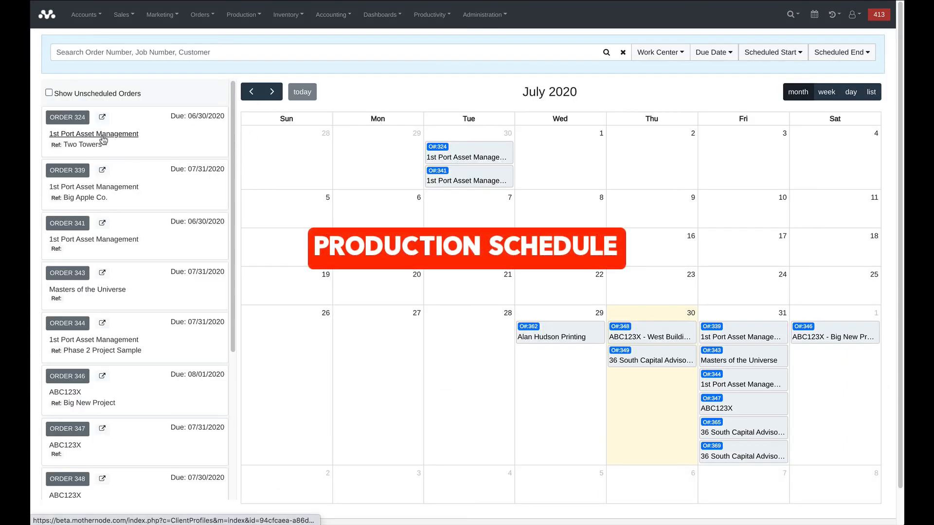
pyautogui.click(71, 119)
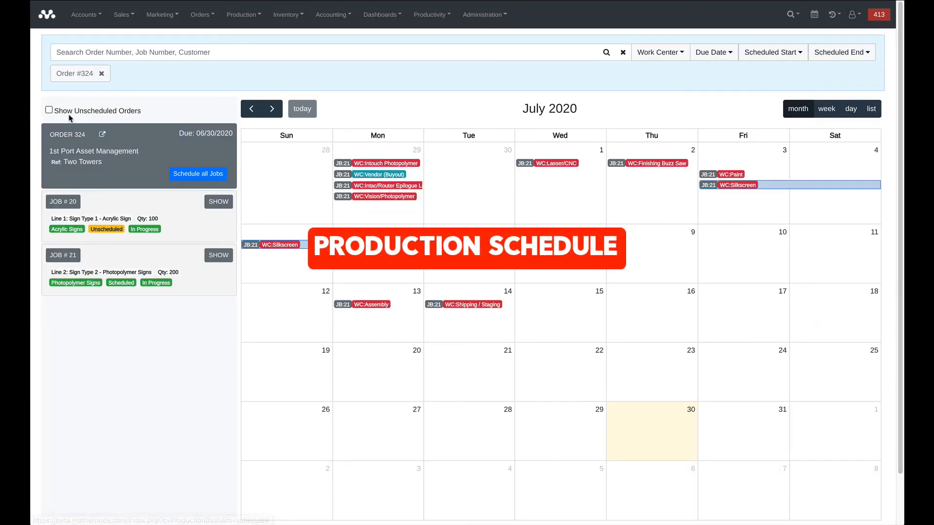
pyautogui.click(68, 204)
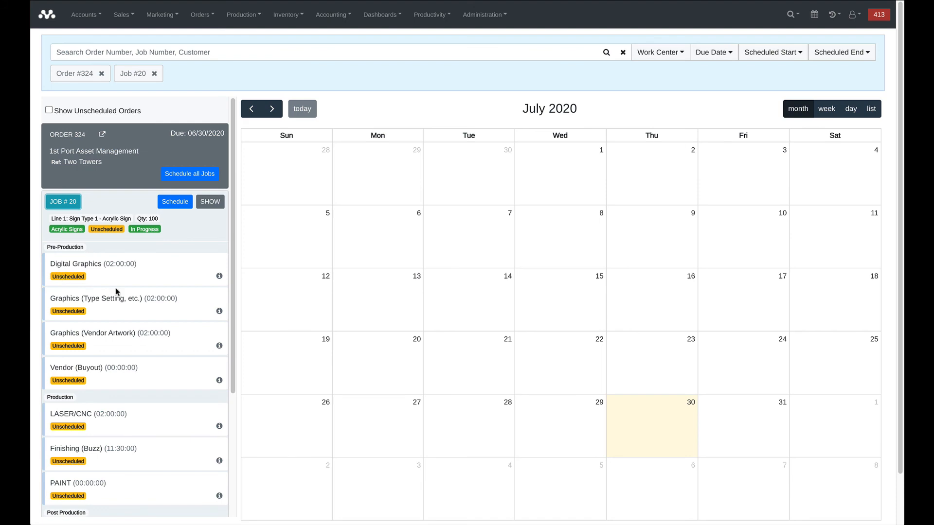
pyautogui.click(207, 203)
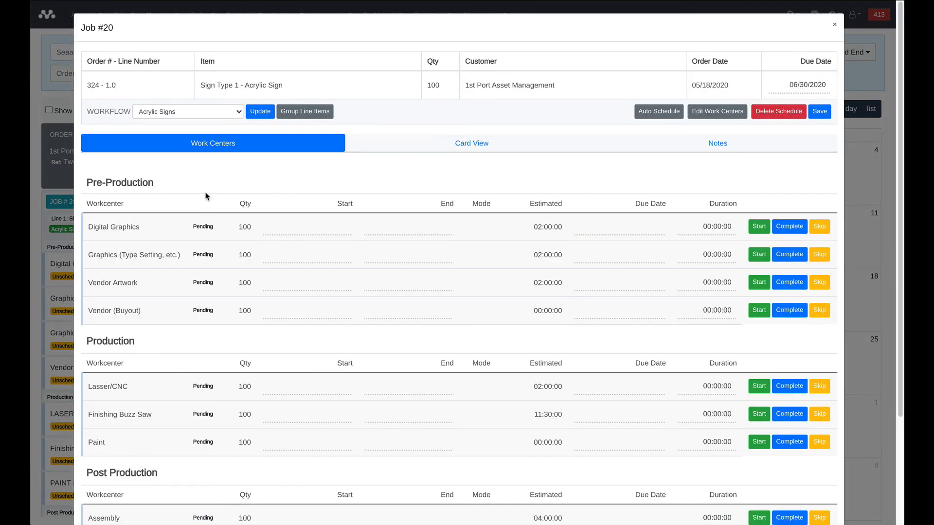
# - Auto-schedule Job #20 with the start date 07/30/2020 7:00 AM and close the job details
pyautogui.click(668, 112)
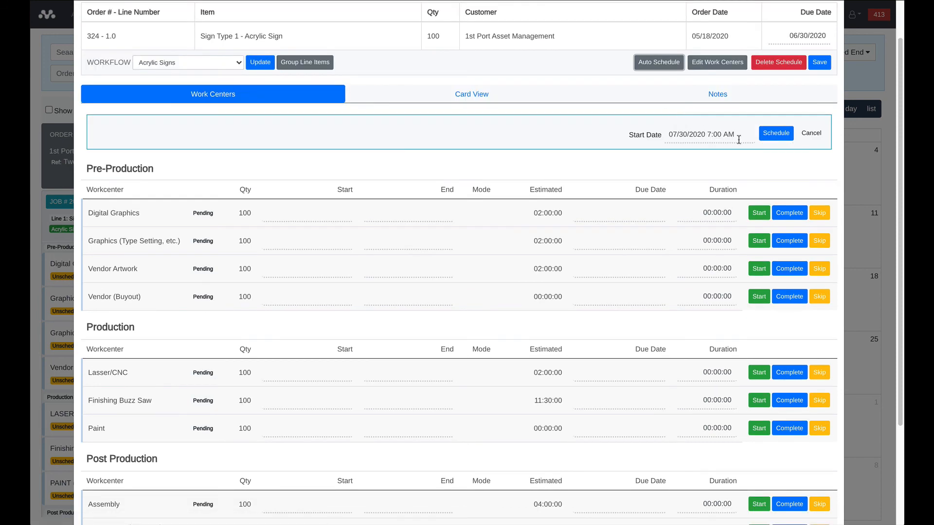
pyautogui.click(773, 136)
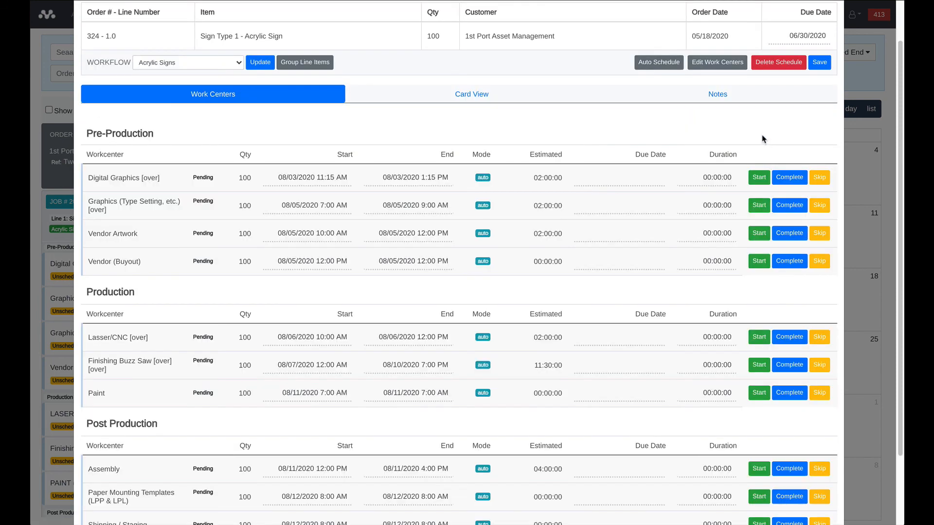
pyautogui.scroll(1, 767, 141)
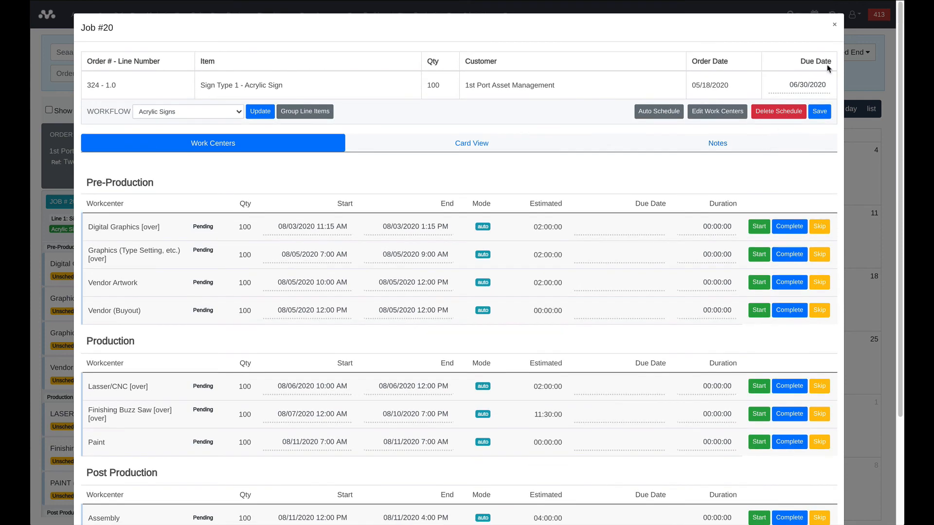
pyautogui.click(835, 27)
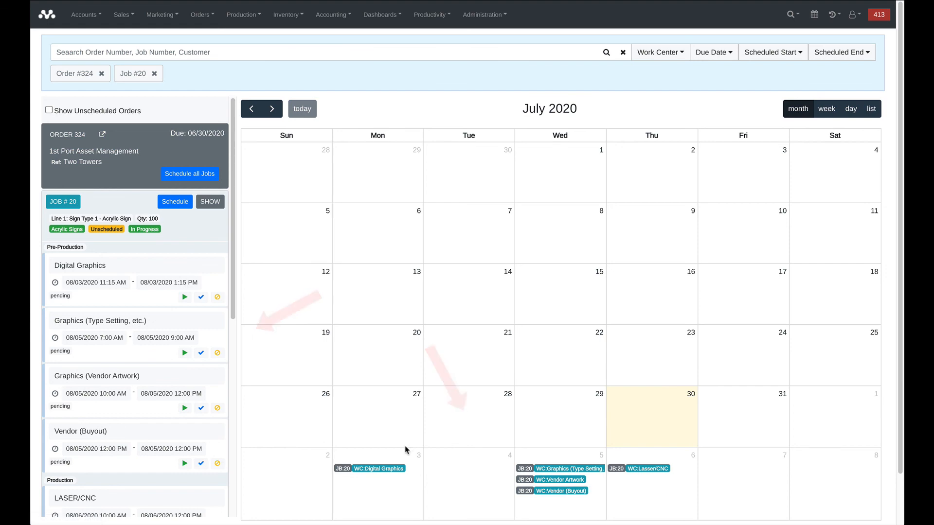
# - Open the job details from Job #20's Digital Graphics entry on August 3 in the calendar
pyautogui.click(395, 469)
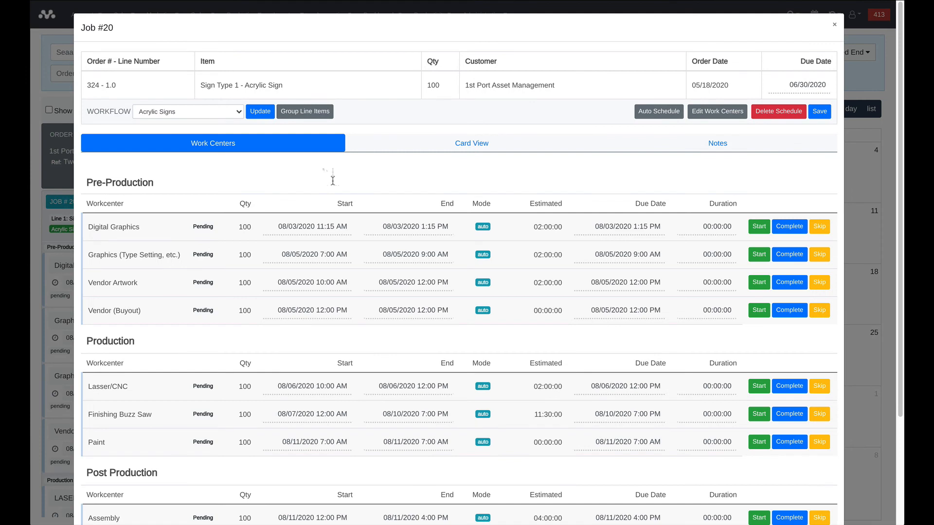